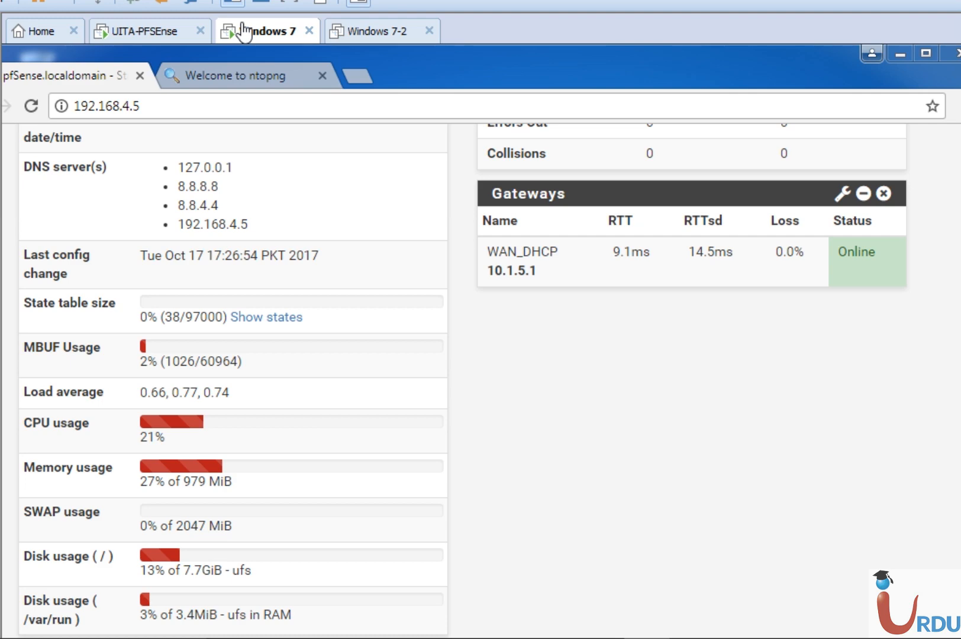
Request the firewall aliases page and sign back in with the prefilled admin credentials
scroll(481, 381, "up", 7)
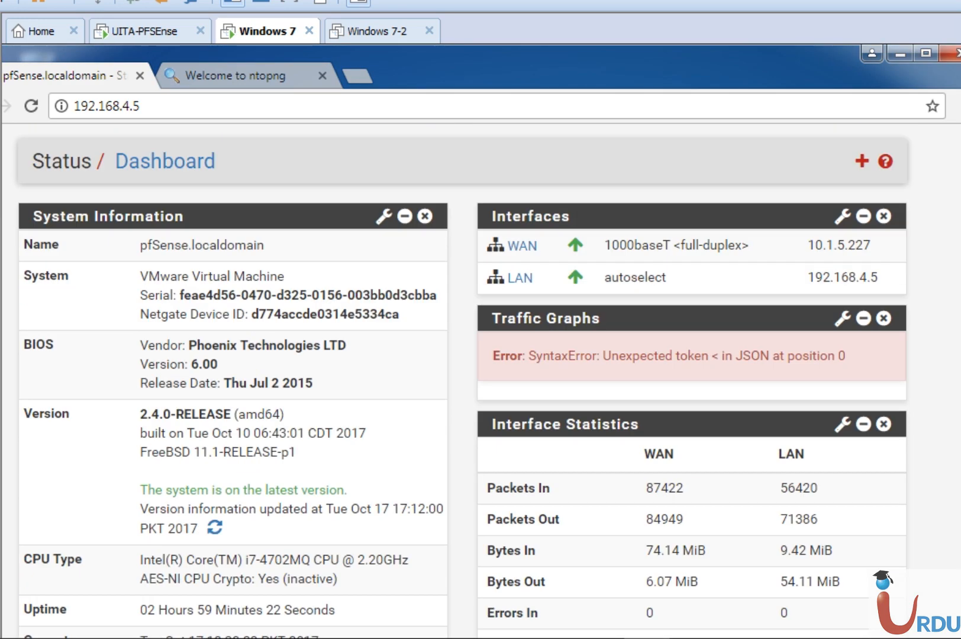
scroll(480, 381, "up", 1)
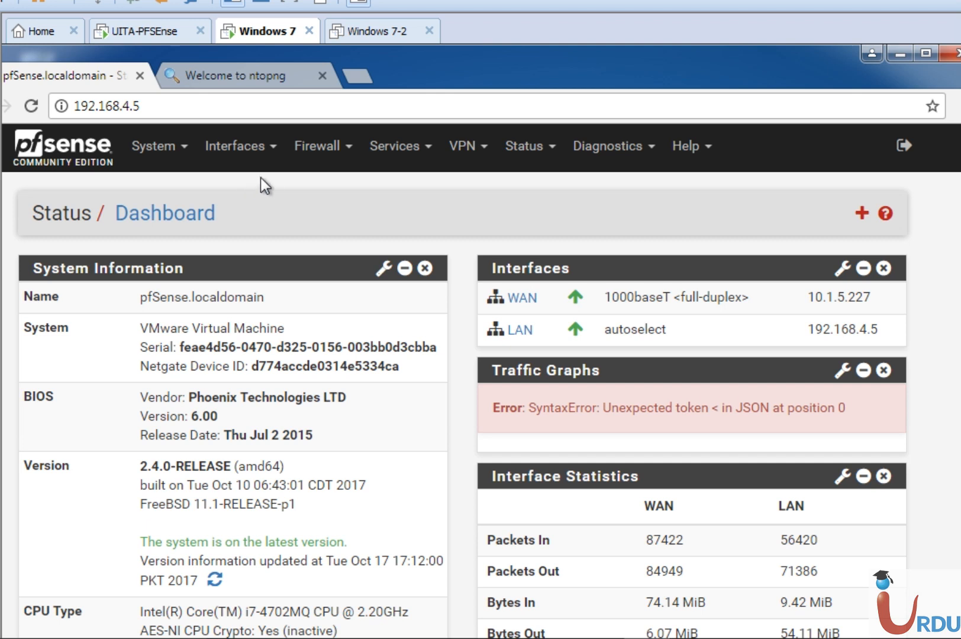
left_click(305, 158)
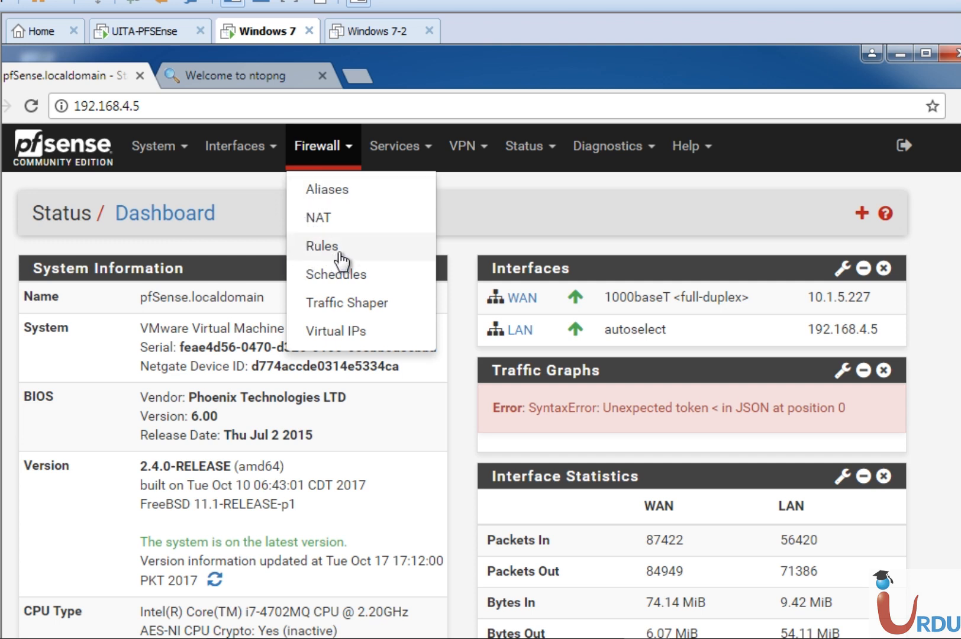
left_click(342, 201)
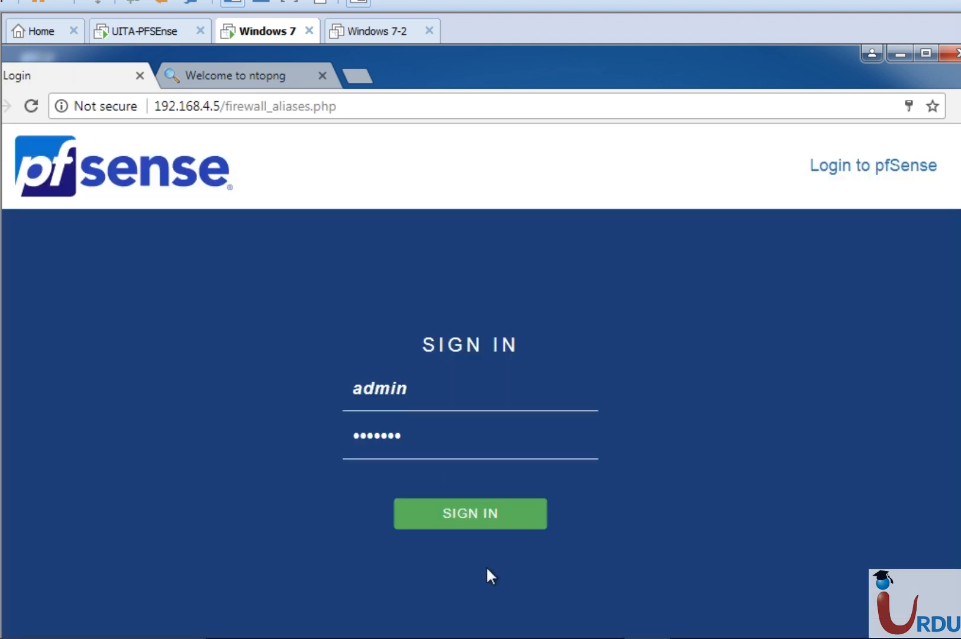
left_click(490, 519)
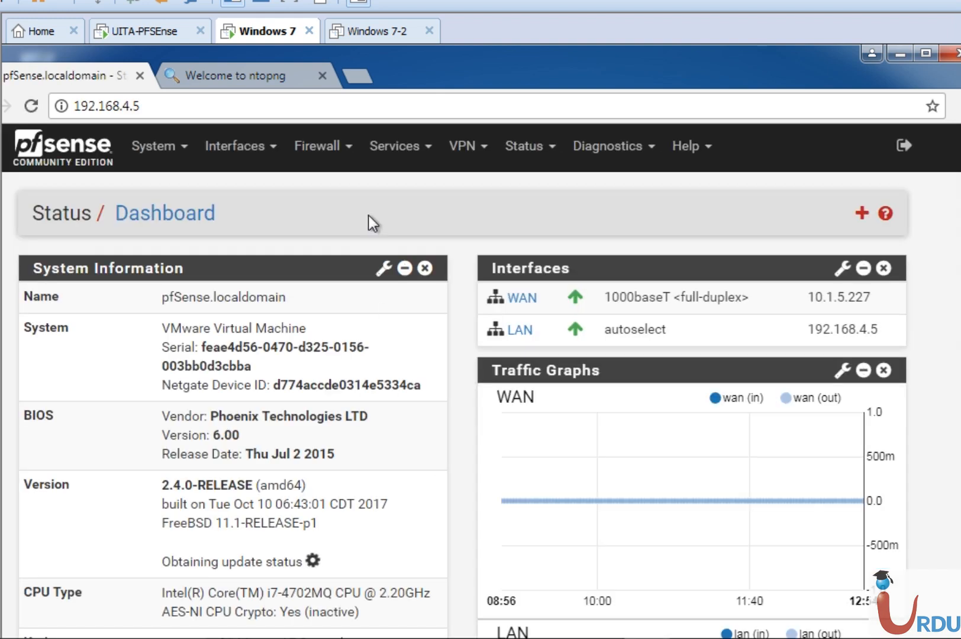
Open the firewall's IP alias list and start a new alias named Bad users
left_click(318, 163)
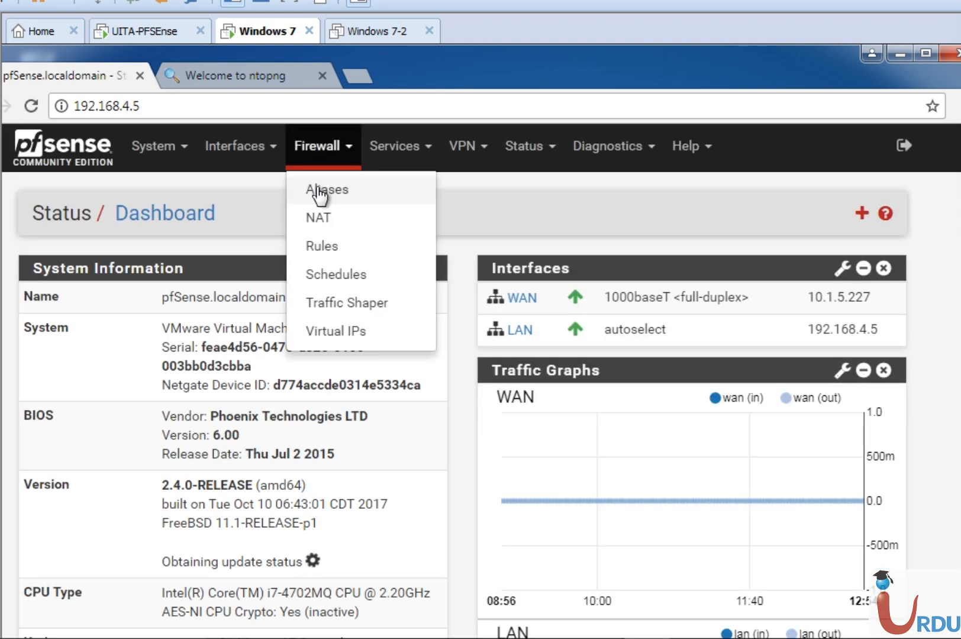
left_click(318, 188)
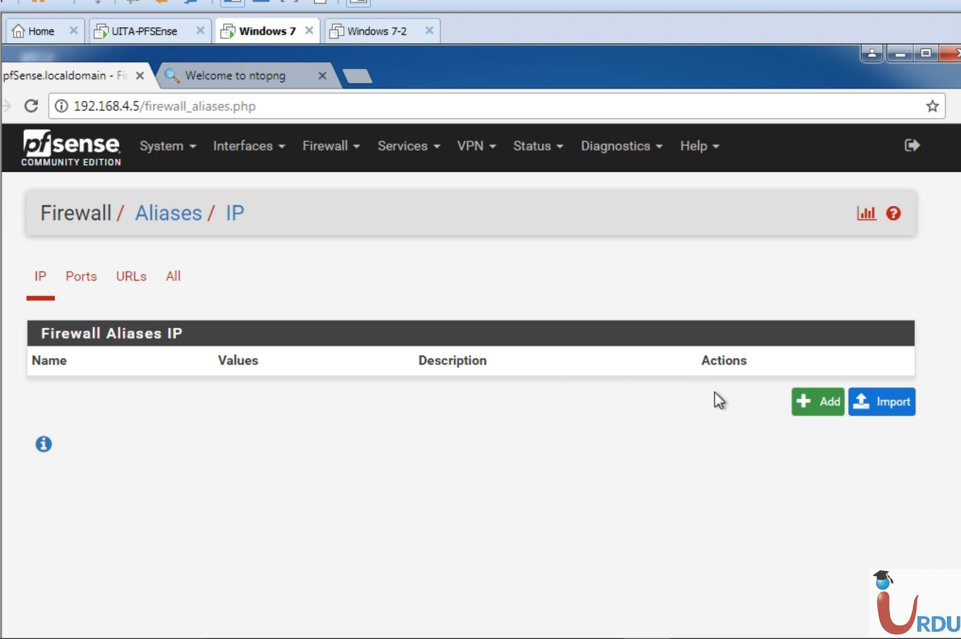
left_click(826, 412)
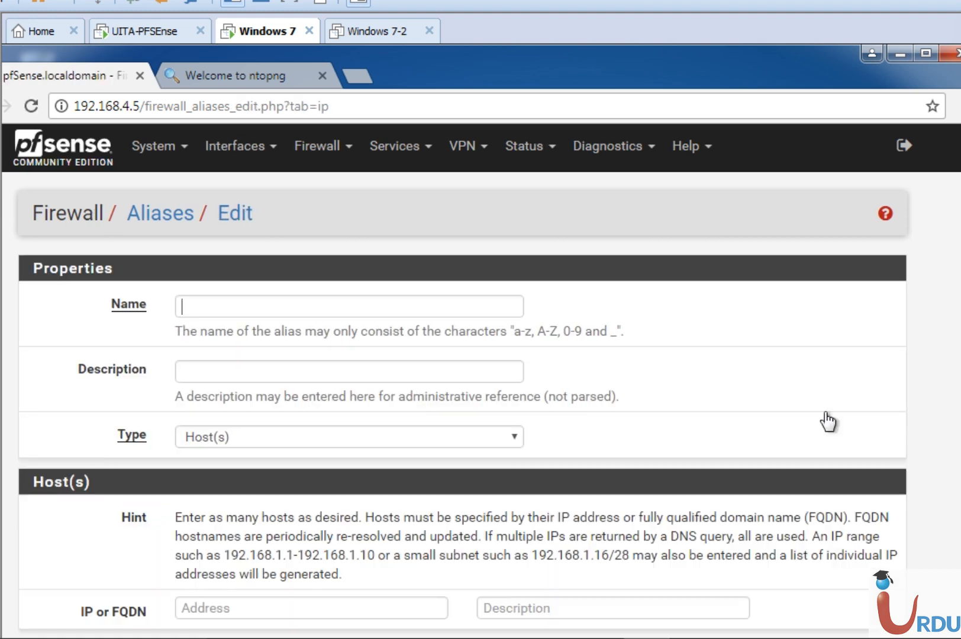
left_click(320, 297)
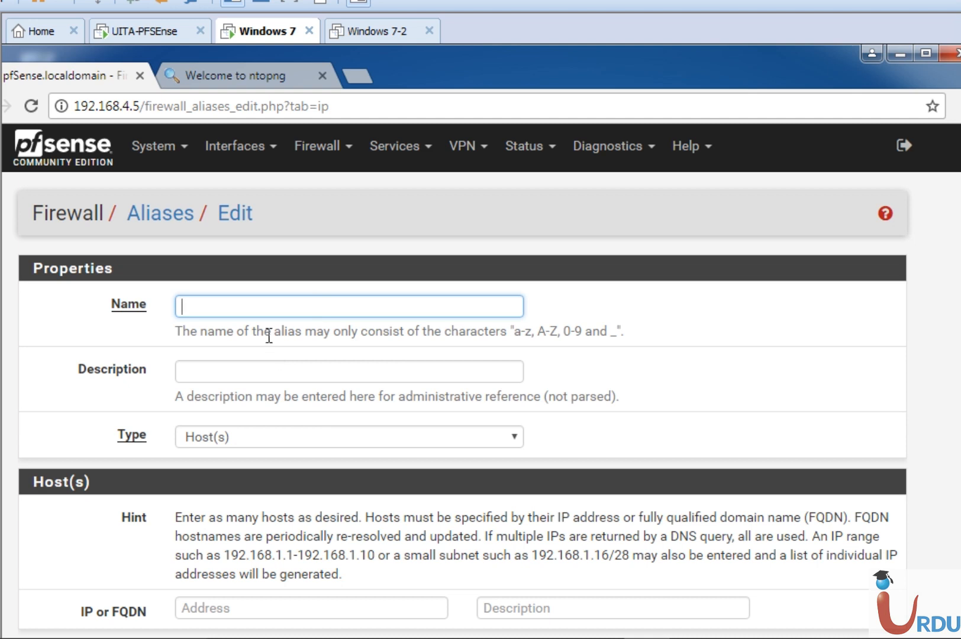
type("Bad users")
scroll(481, 381, "down", 1)
scroll(480, 381, "up", 1)
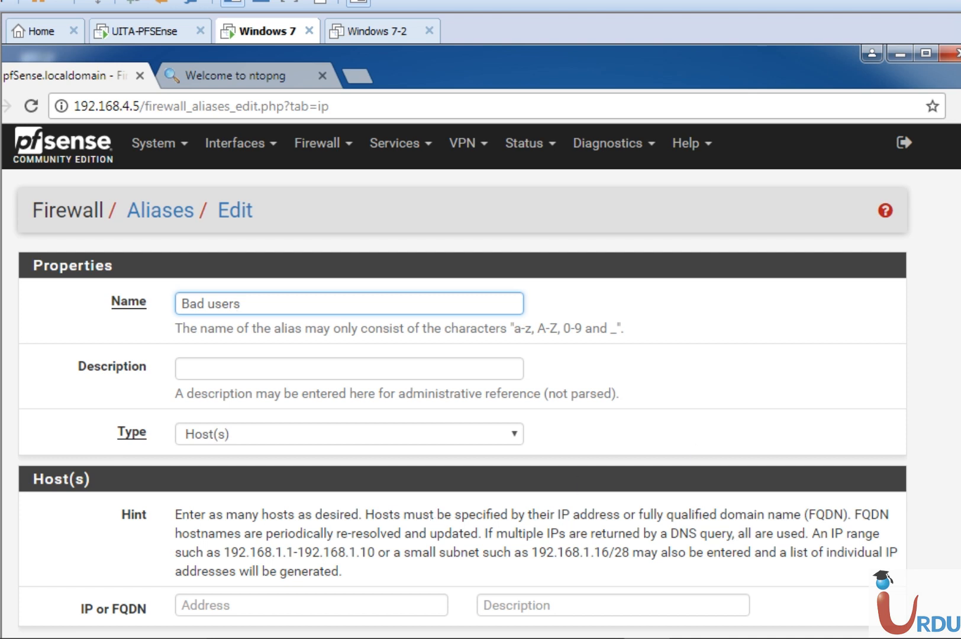
Enter 192.168.4.5 as the alias's first host address
scroll(431, 515, "down", 1)
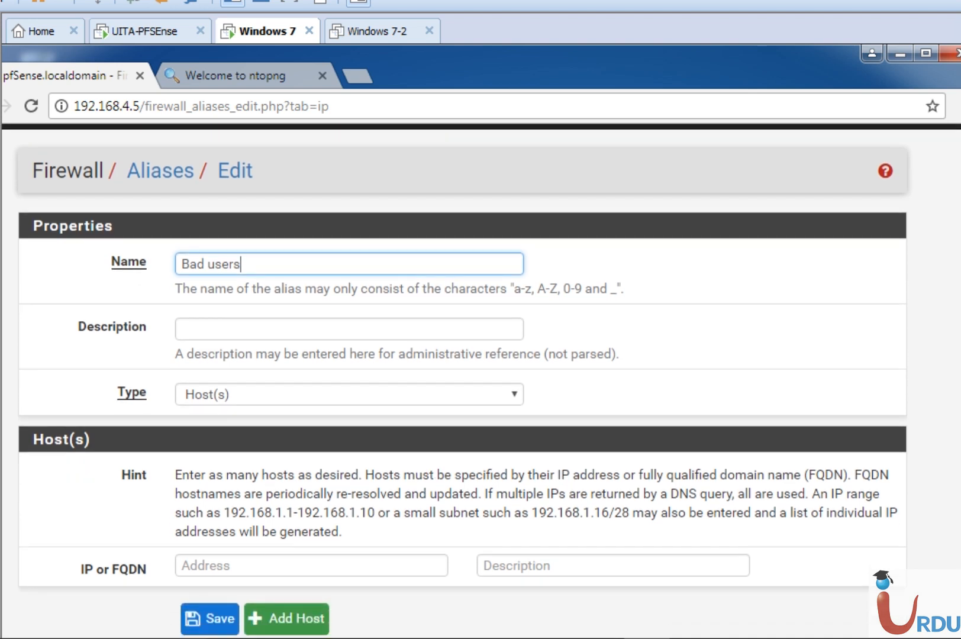
left_click(235, 565)
type("10.")
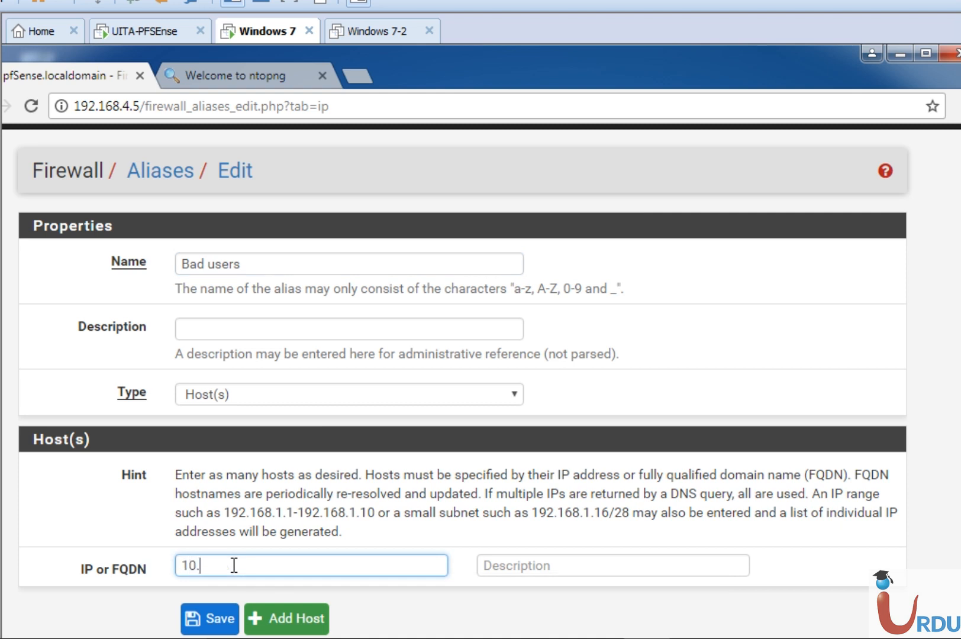
key("BackSpace")
key("BackSpace")
key("BackSpace")
type("192.168.4.5")
Add a second host to the alias with the address 192.168.4.15
left_click(272, 620)
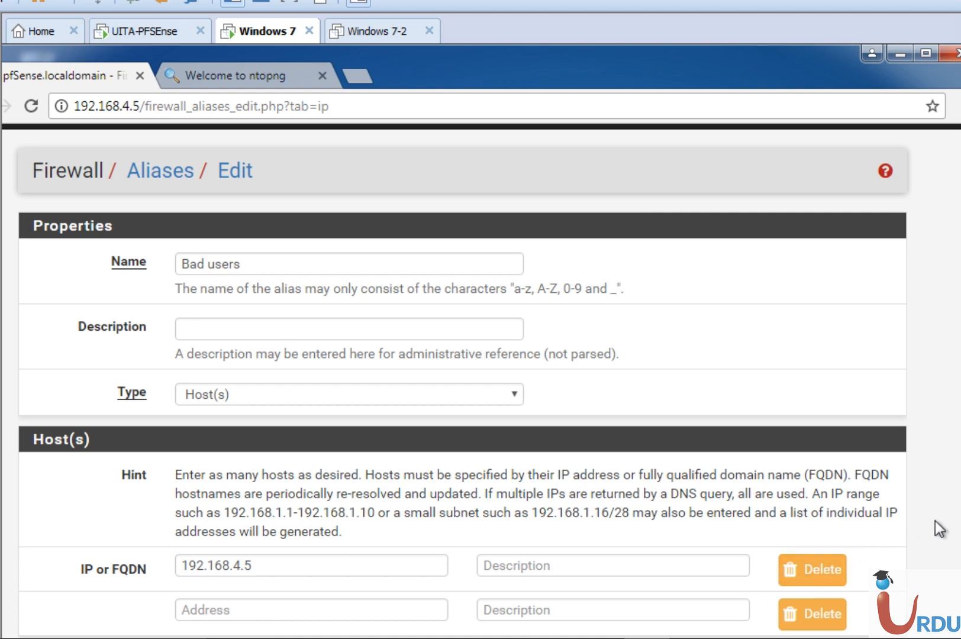
scroll(374, 547, "down", 1)
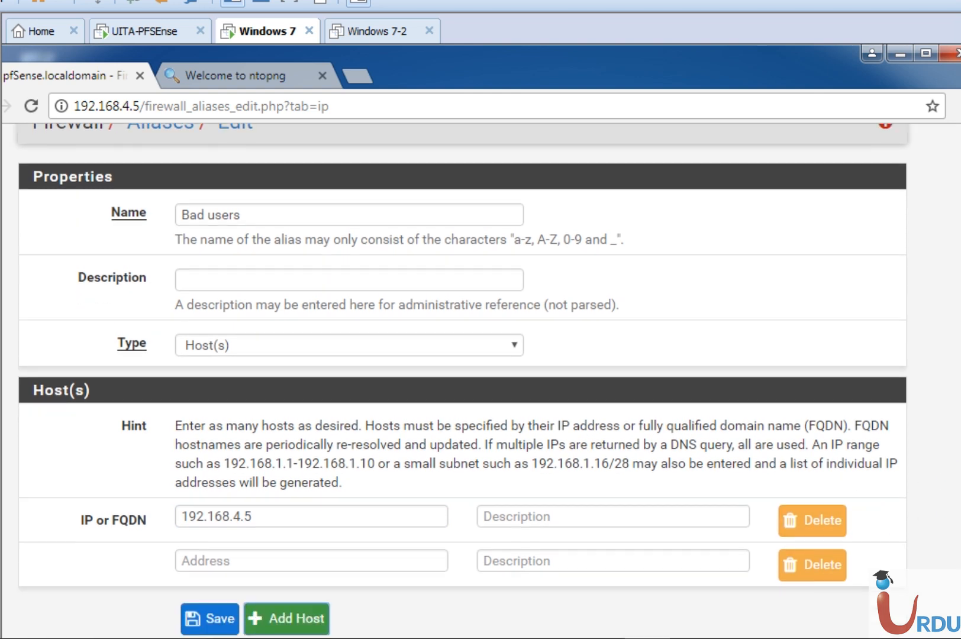
left_click(375, 557)
type("192.16")
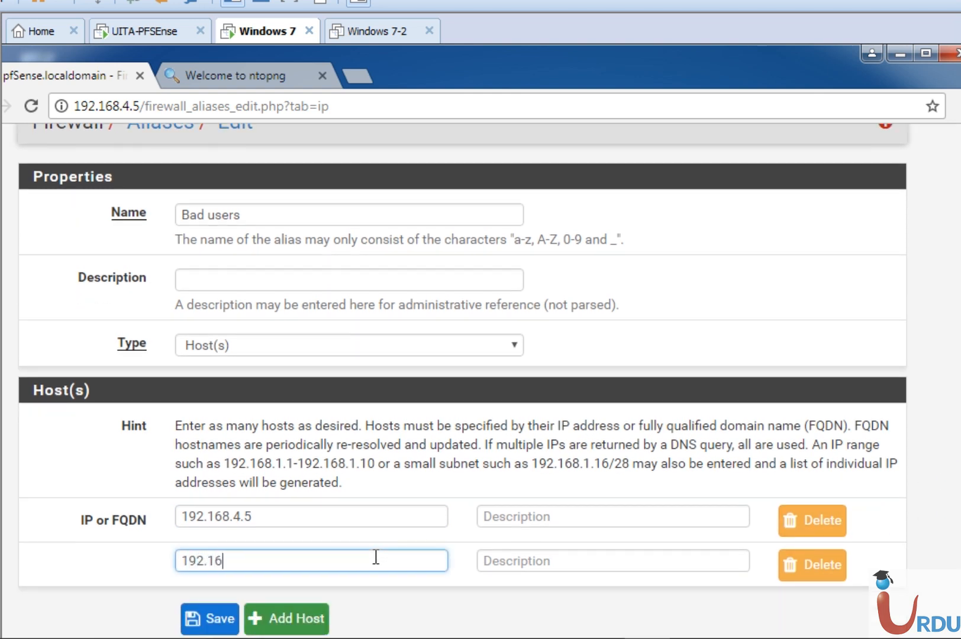
type("8.5.1")
key("BackSpace")
type("4.15")
Add a third host to the alias with the address 192.168.5.20
left_click(280, 618)
left_click(312, 604)
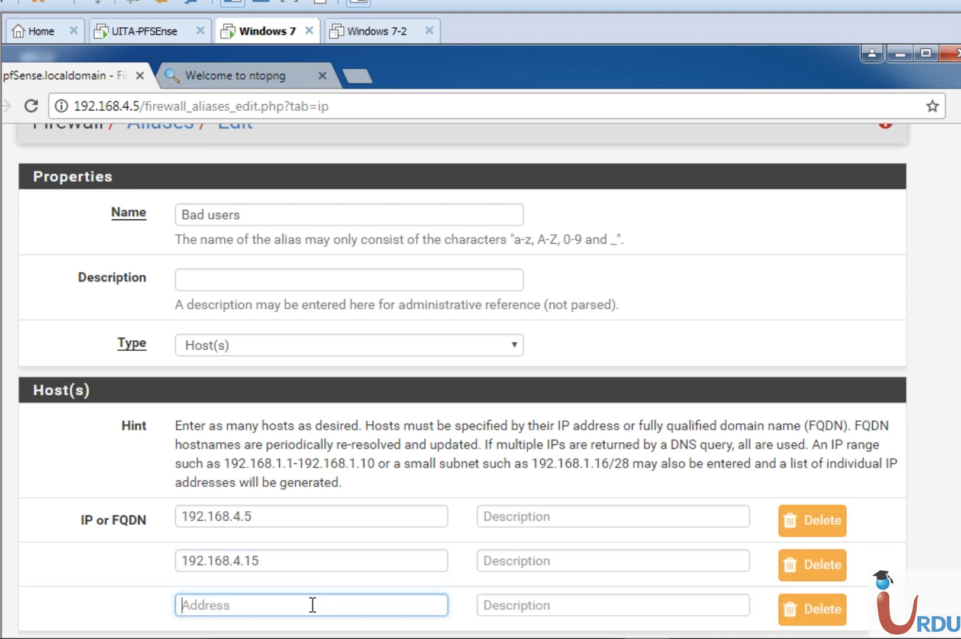
type("192.168.5.20")
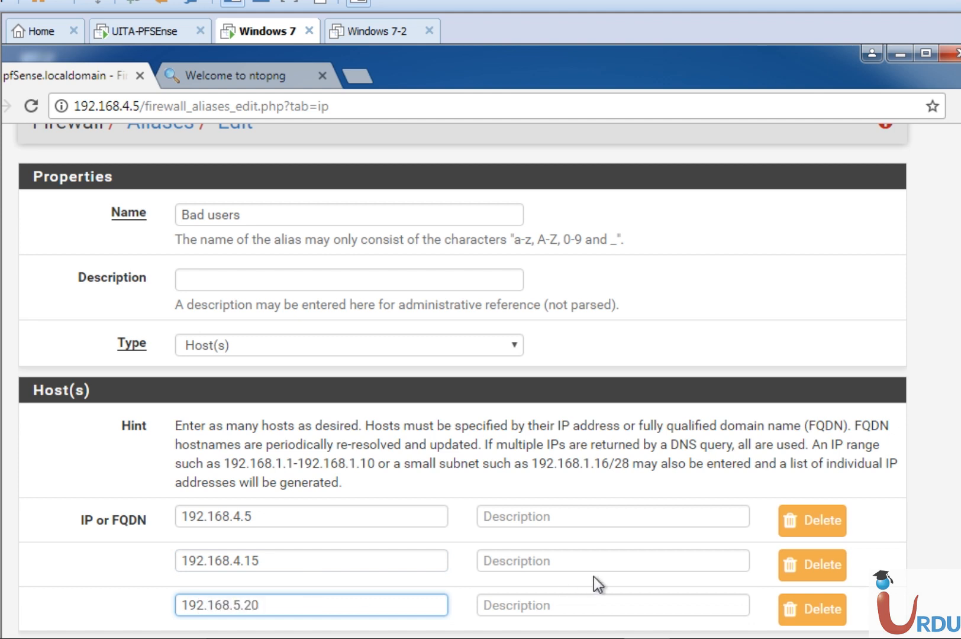
Try to save the alias, first as Bad users and again with the name changed to Bad-users
left_click_drag(960, 568, 956, 503)
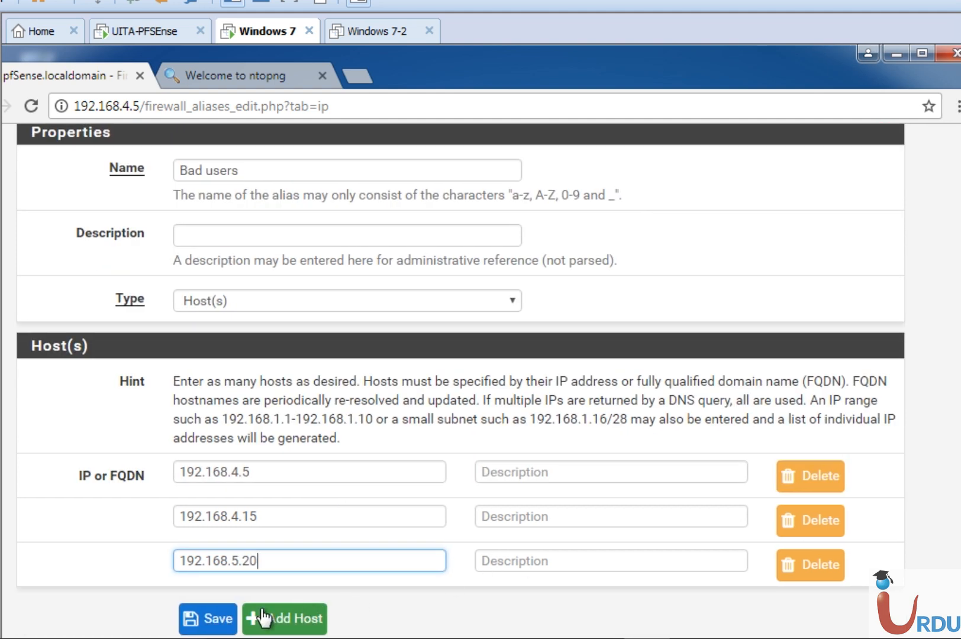
left_click(220, 620)
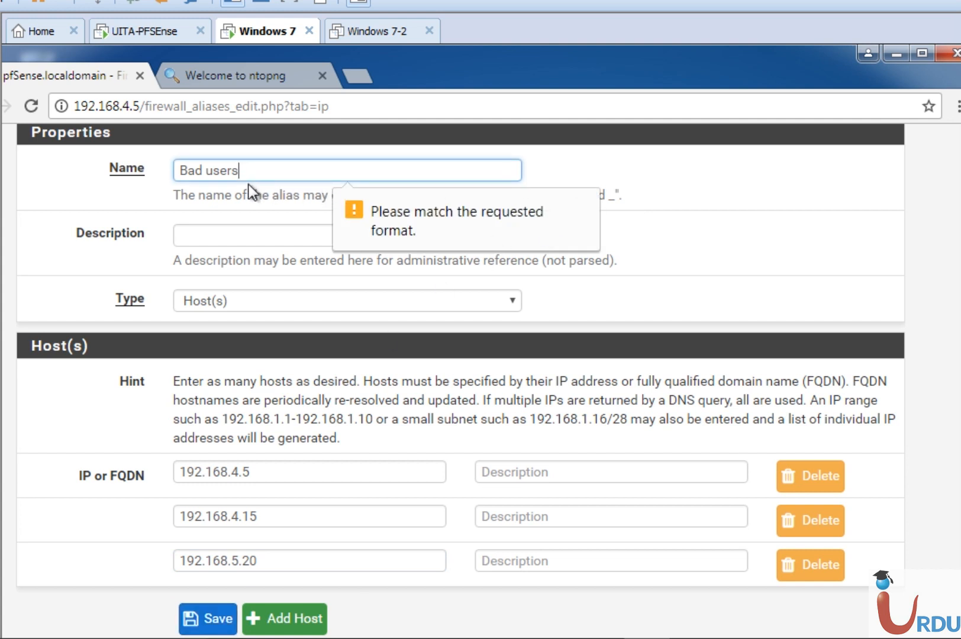
left_click(206, 170)
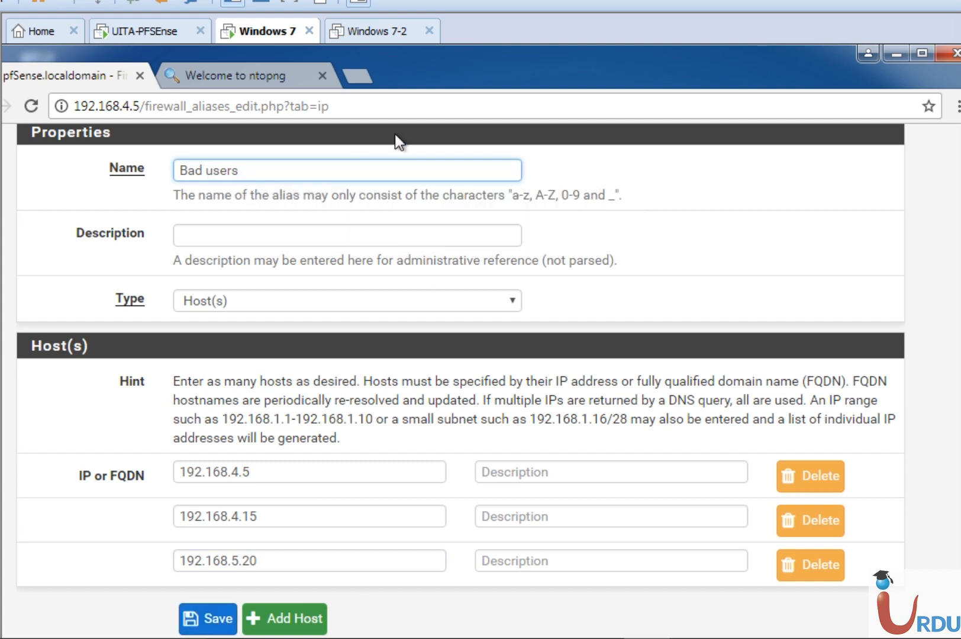
key("BackSpace")
type("-")
left_click(227, 618)
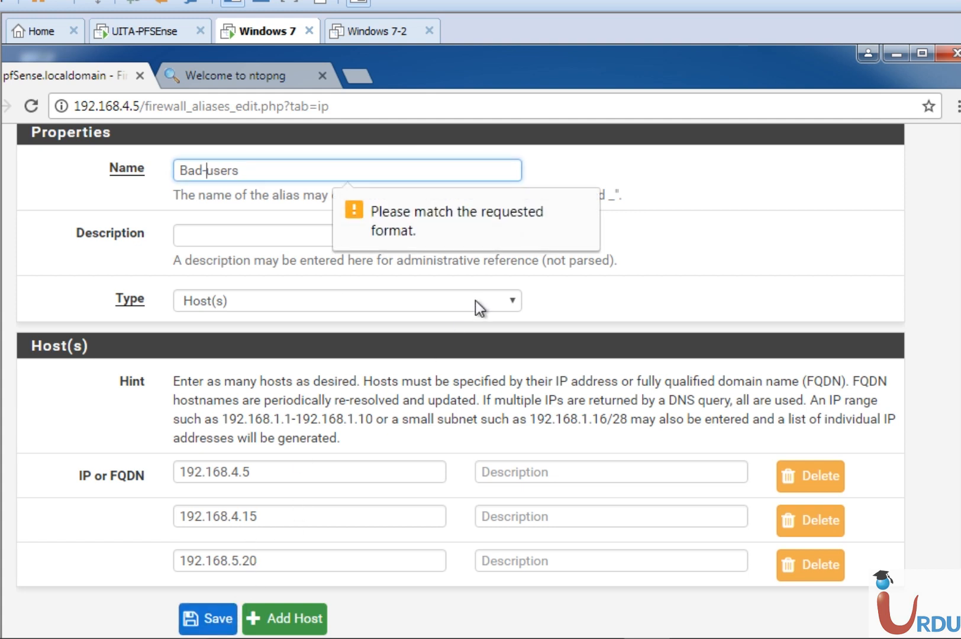
Rename the alias Bad_users, save it and apply the alias list changes
left_click(292, 172)
left_click(749, 247)
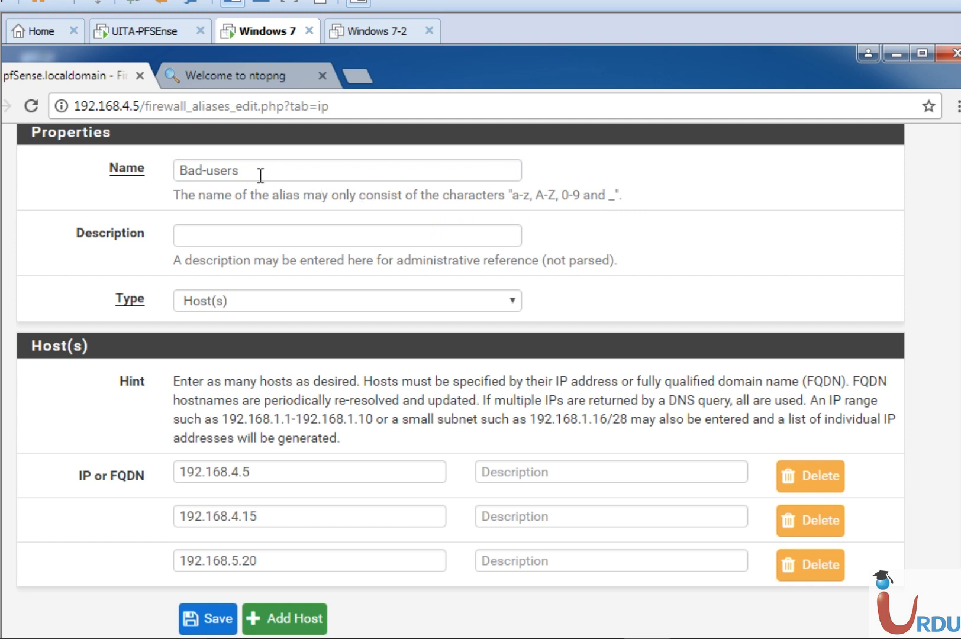
left_click(207, 172)
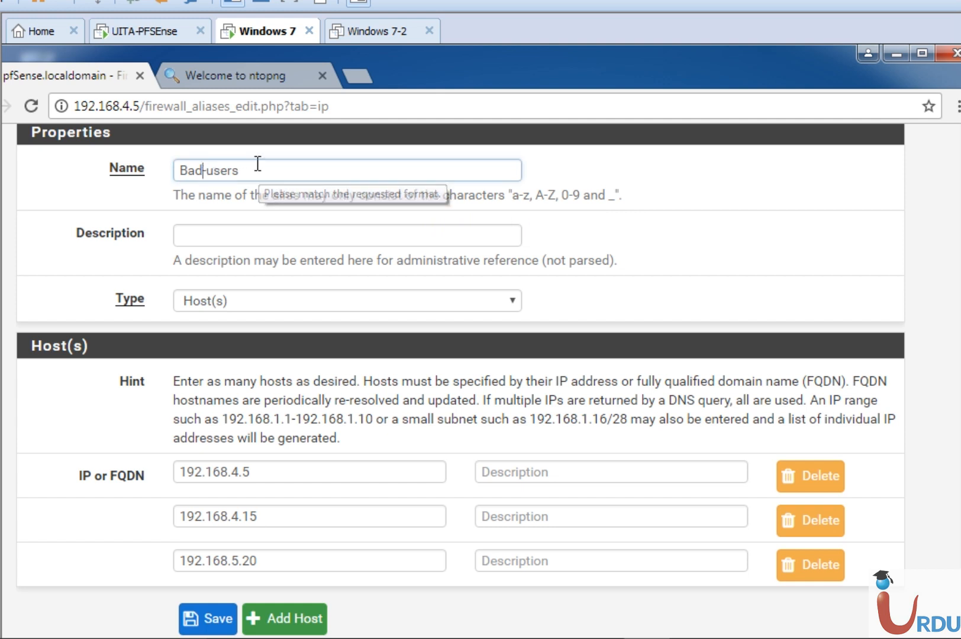
key("BackSpace")
type("-")
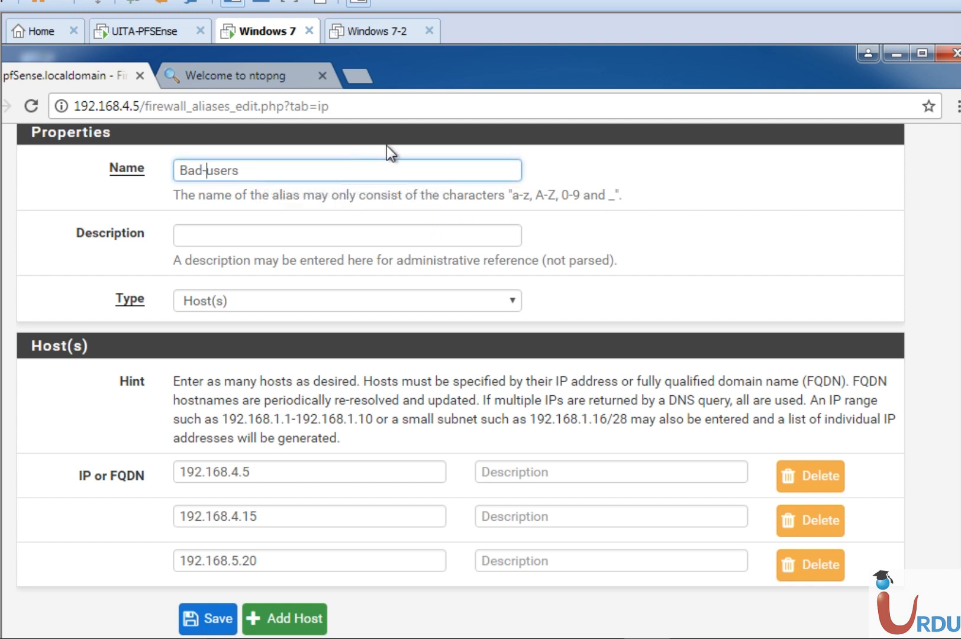
key("BackSpace")
type("_")
left_click(214, 612)
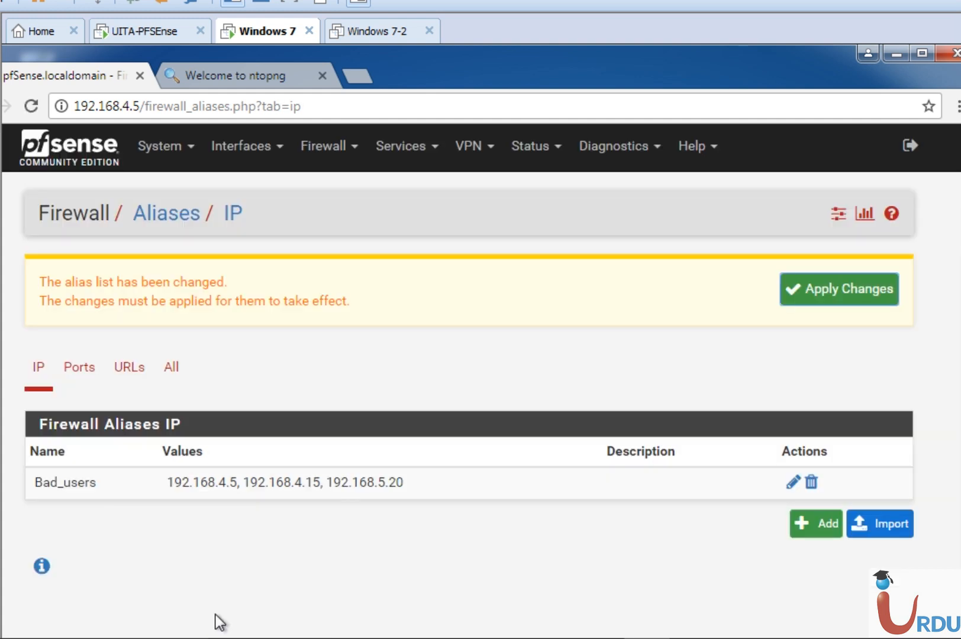
left_click(859, 287)
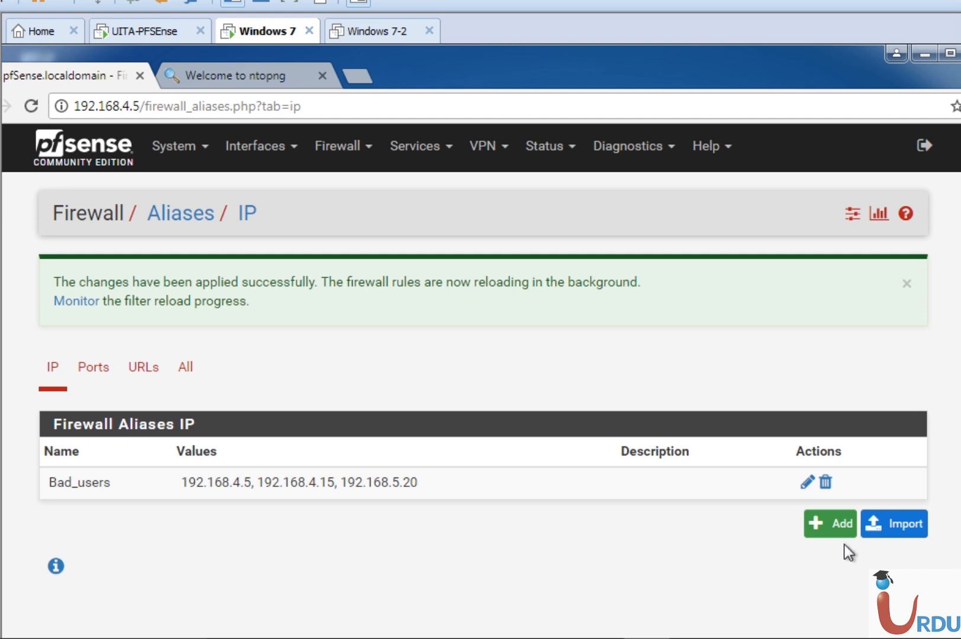
Start another IP alias named DatacenterIPs and set its type to Network(s)
left_click(848, 524)
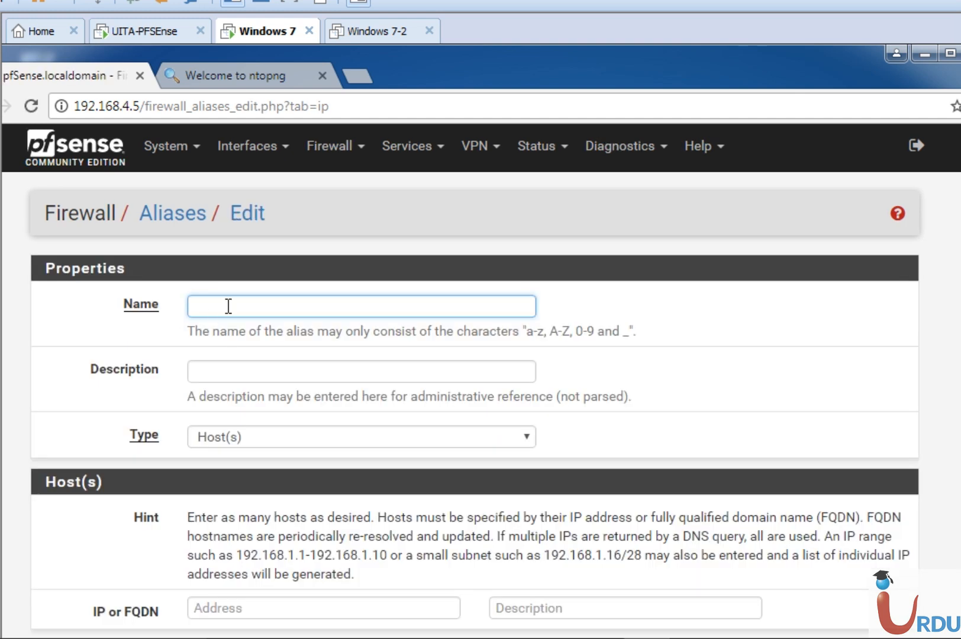
type("DatacenterIPs")
left_click(253, 430)
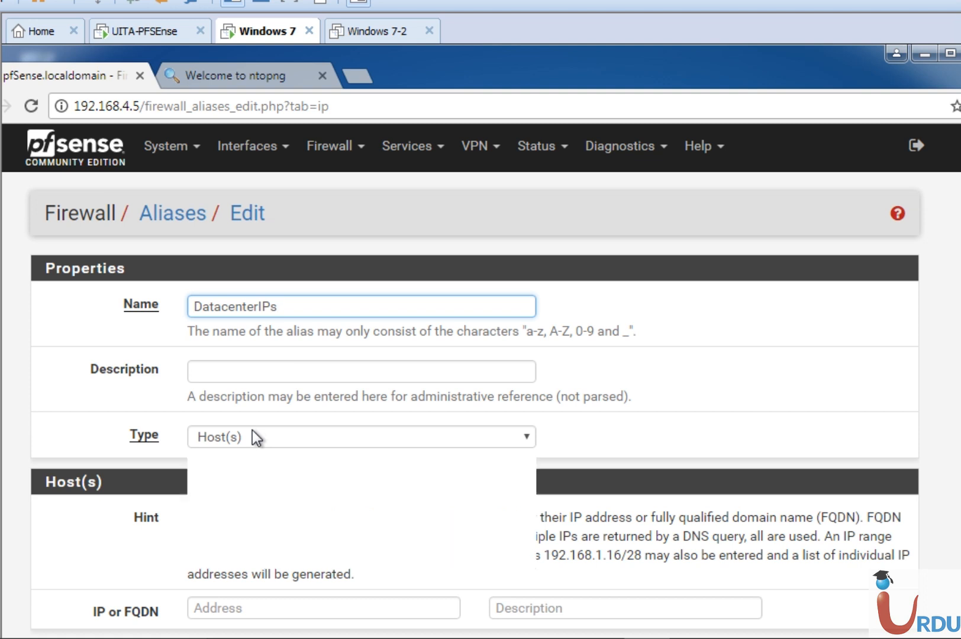
left_click(240, 474)
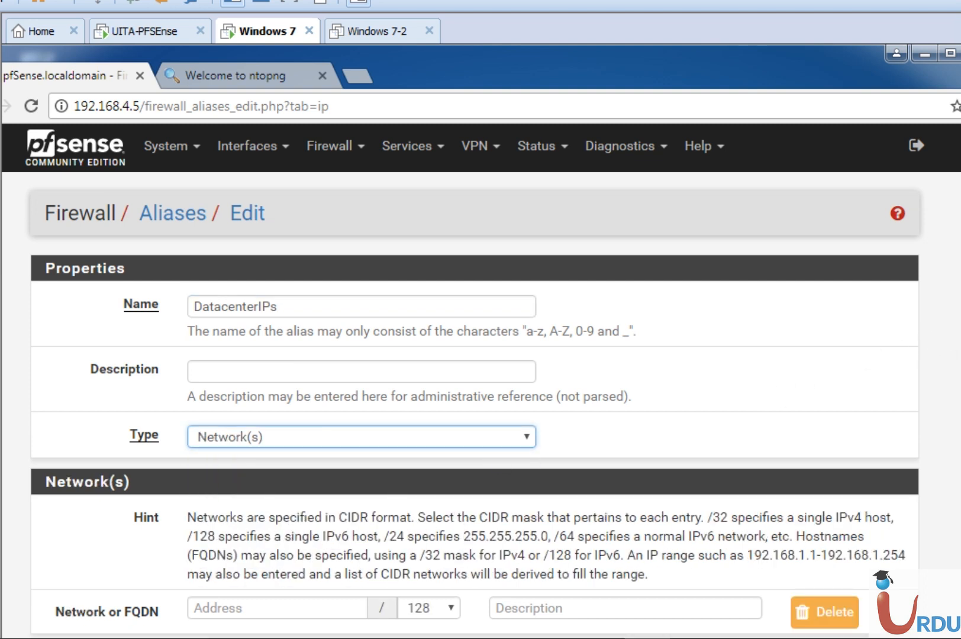
Define the alias's network as 192.168.4.0 with a /28 mask and save the alias
scroll(481, 379, "down", 1)
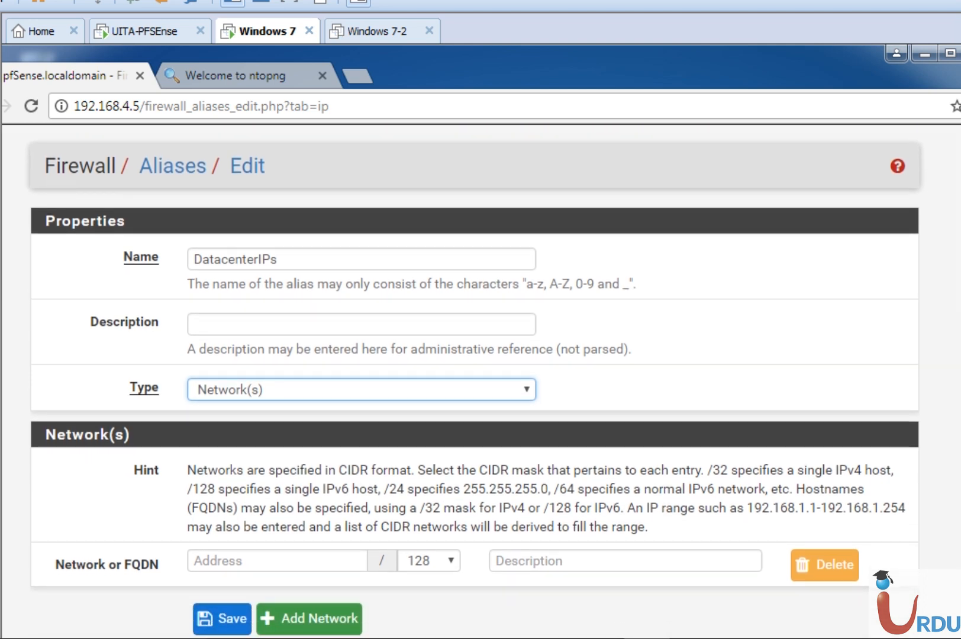
left_click(281, 569)
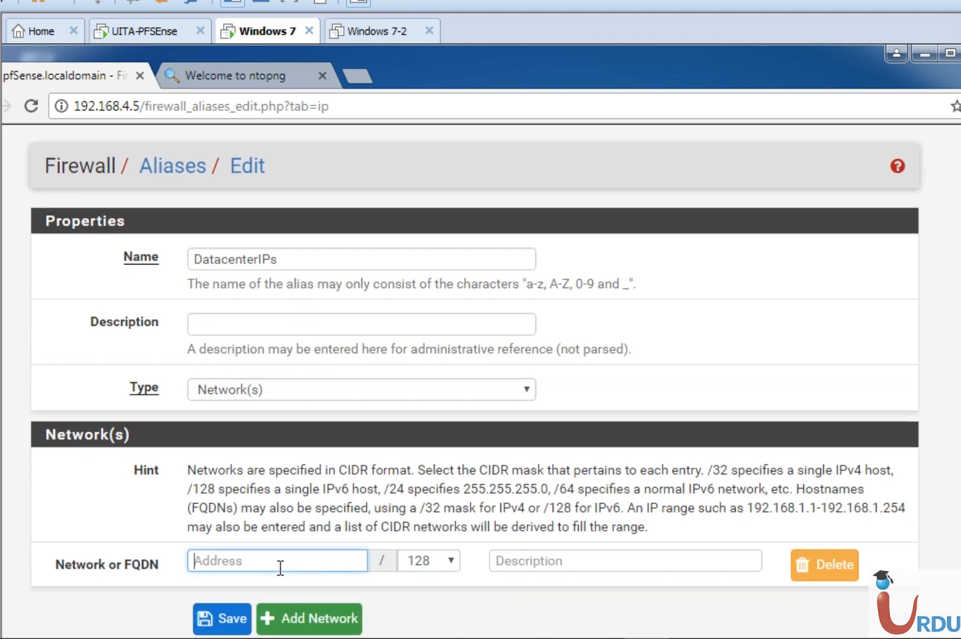
type("192.168.4.0")
left_click(422, 560)
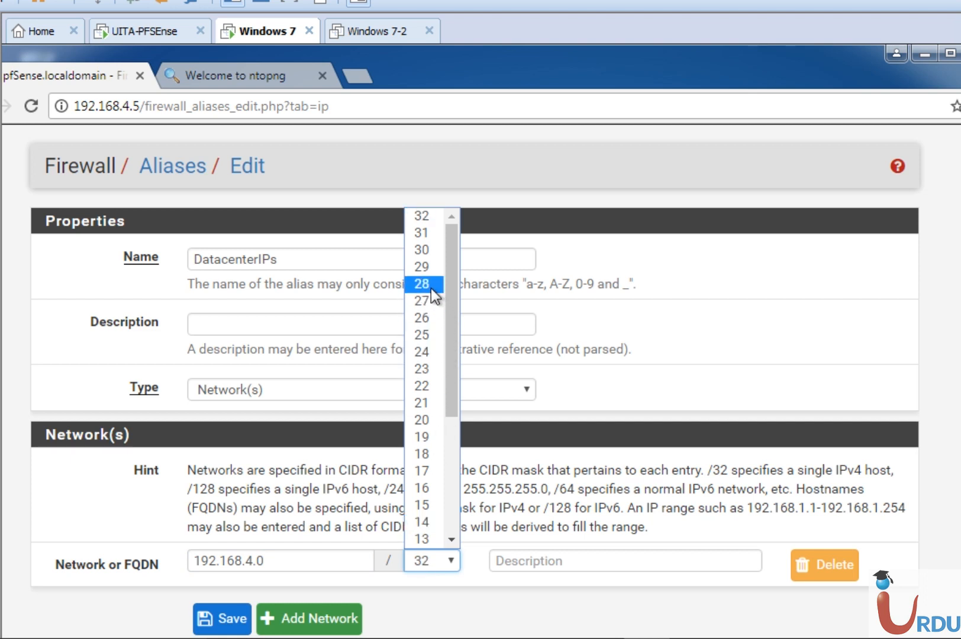
left_click(422, 284)
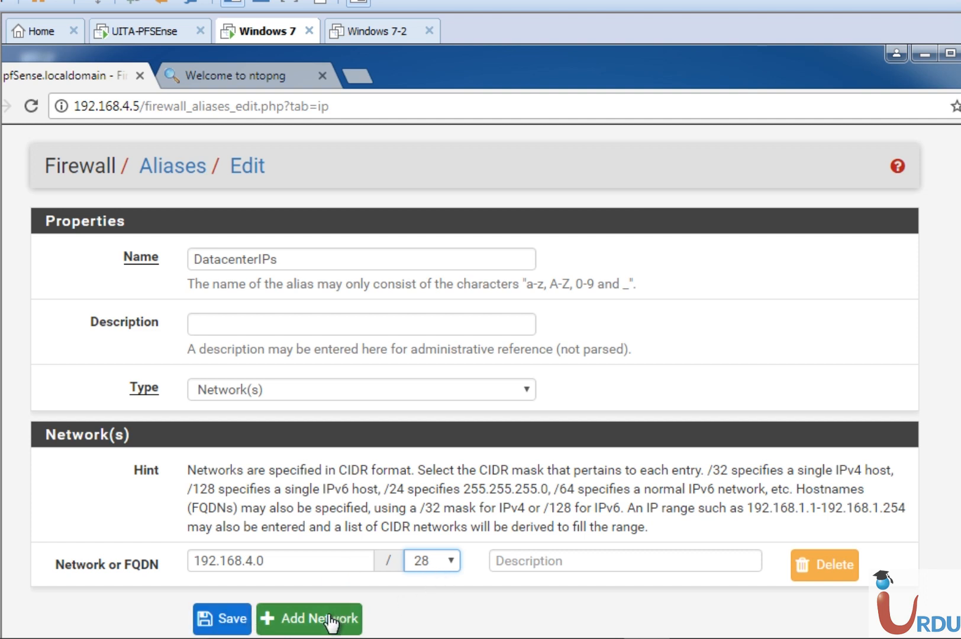
left_click(237, 621)
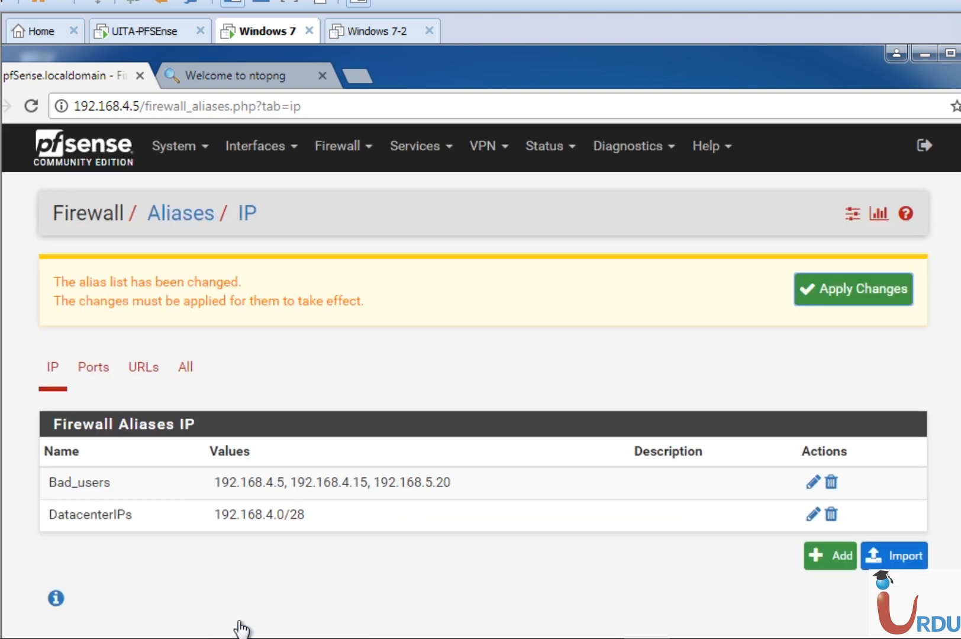
Apply the pending alias changes, and start another alias named AccesiblePorts with its type set to Port(s)
left_click(867, 292)
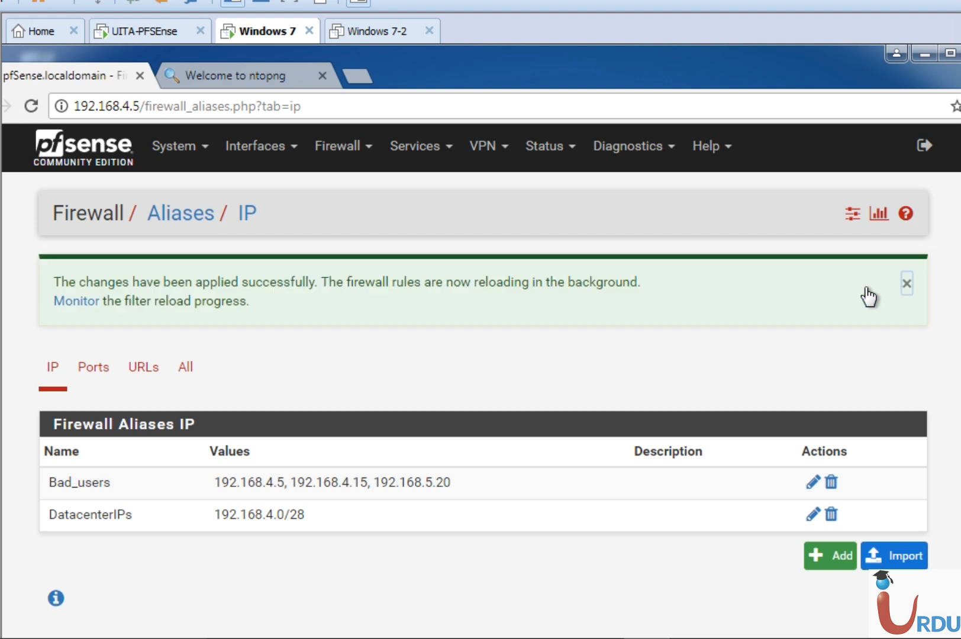
left_click(829, 555)
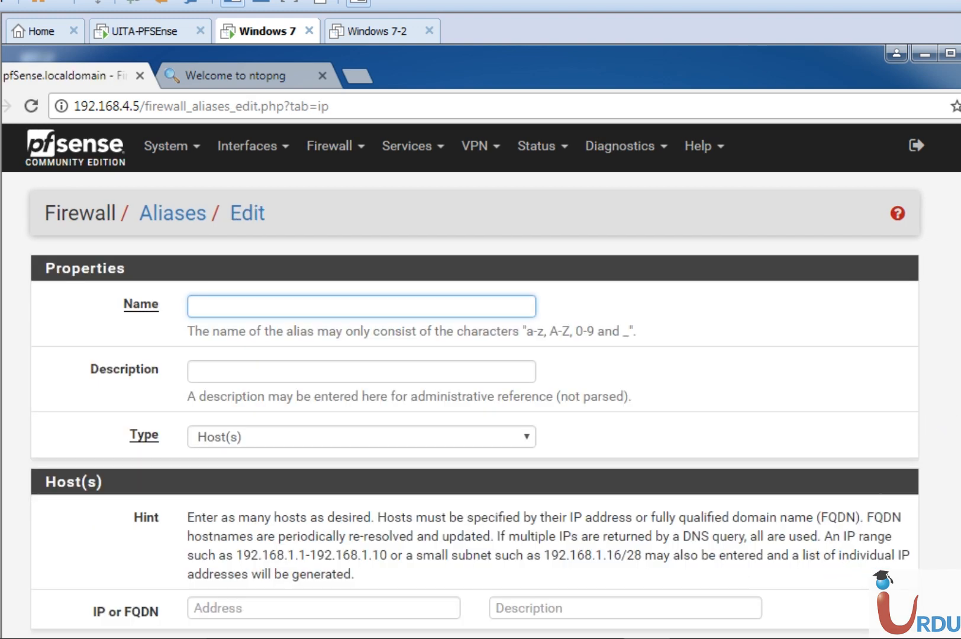
scroll(727, 402, "down", 1)
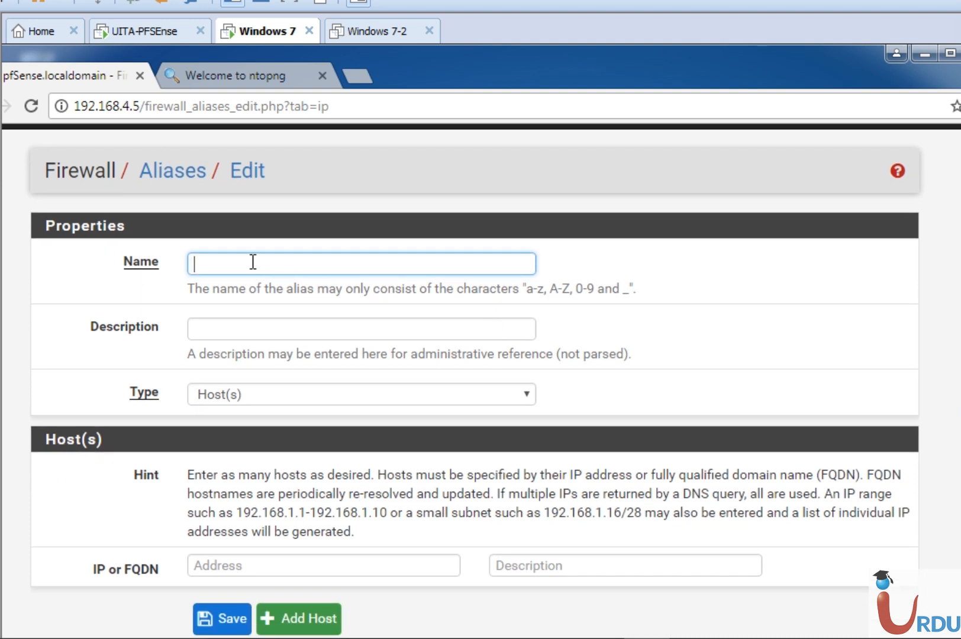
left_click(252, 265)
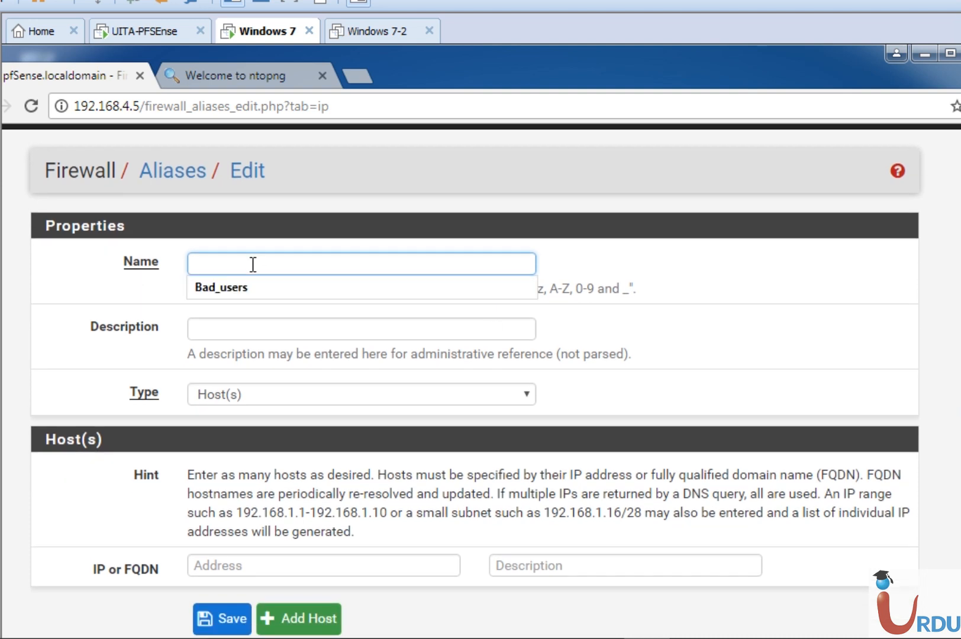
type("Accesi")
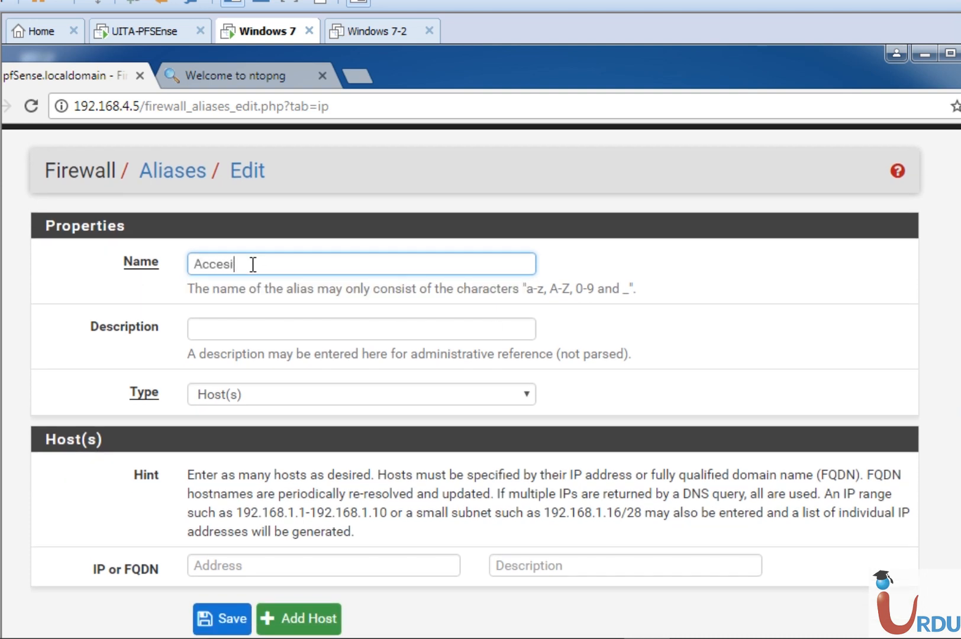
type("blePorts")
left_click(234, 396)
left_click(227, 448)
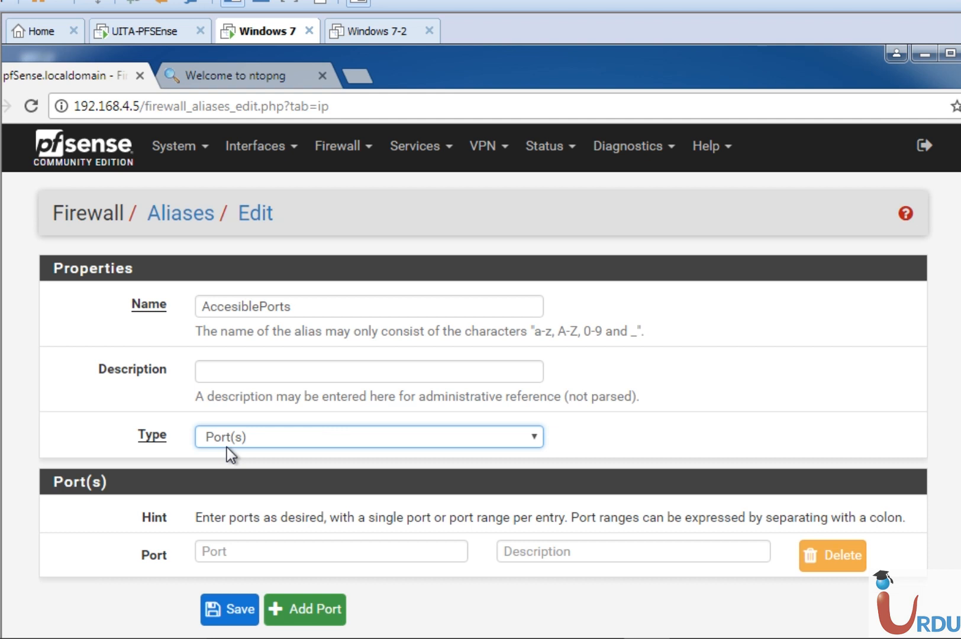
Enter ports 80, 443 and 22 as separate entries of the AccesiblePorts alias
left_click(242, 552)
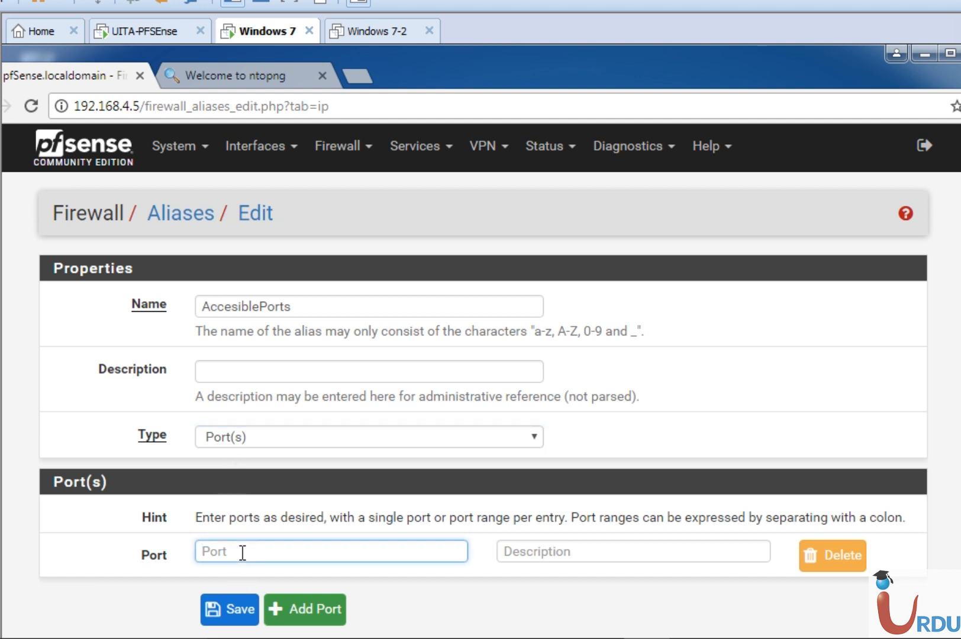
type("80")
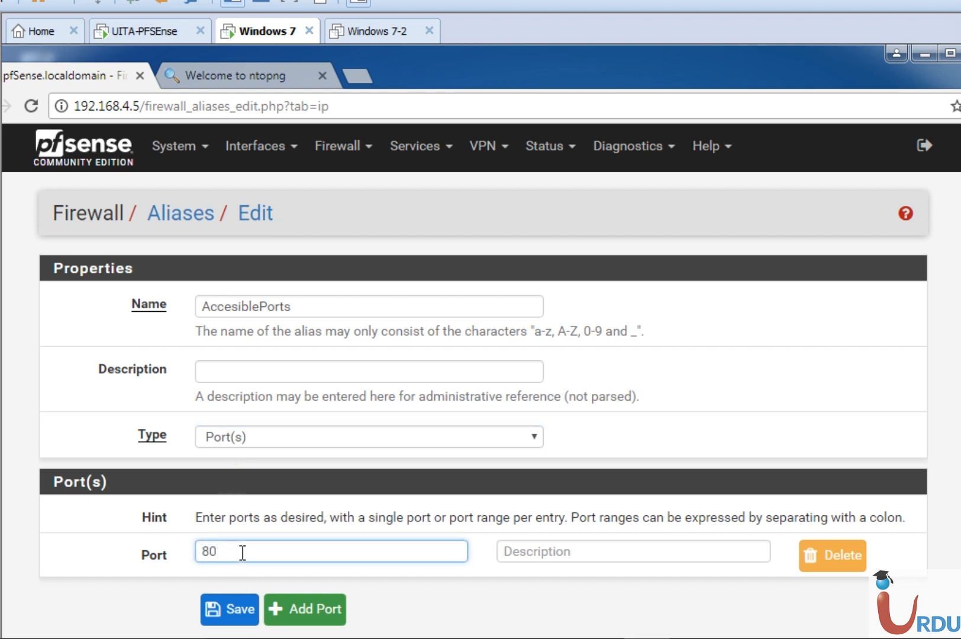
left_click(285, 610)
left_click(279, 587)
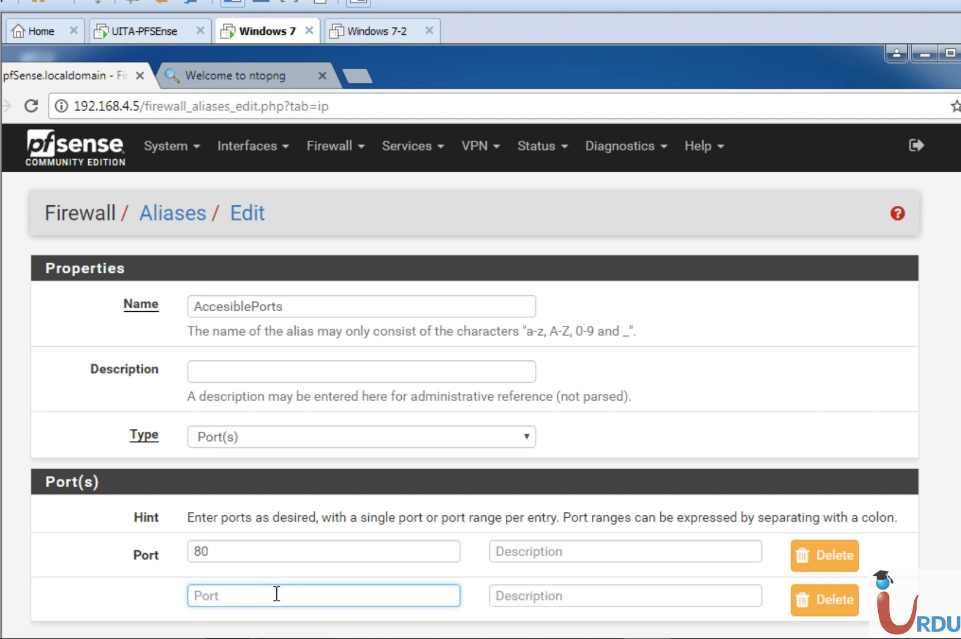
type("443")
scroll(481, 379, "down", 1)
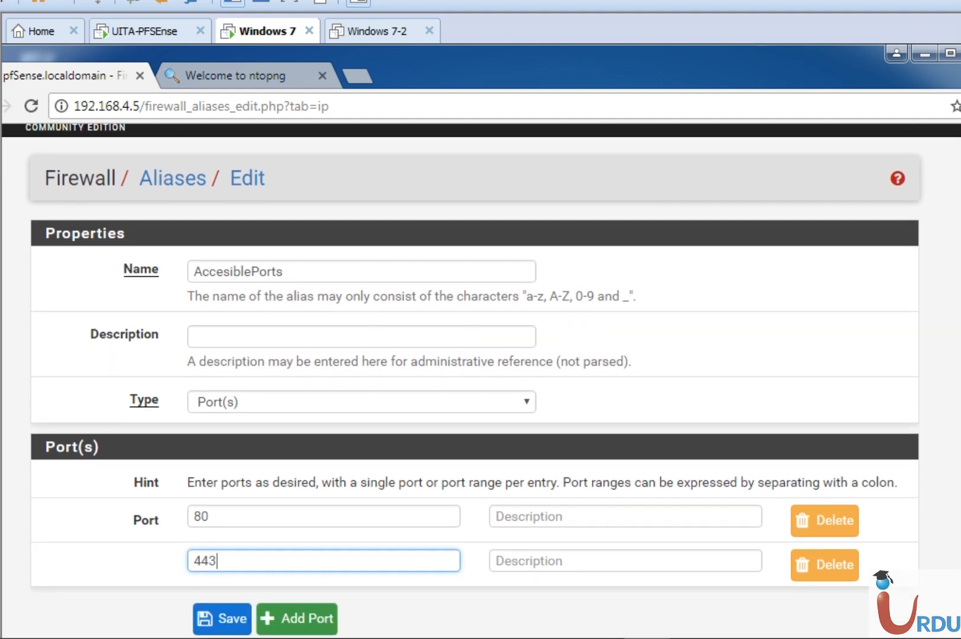
left_click(327, 622)
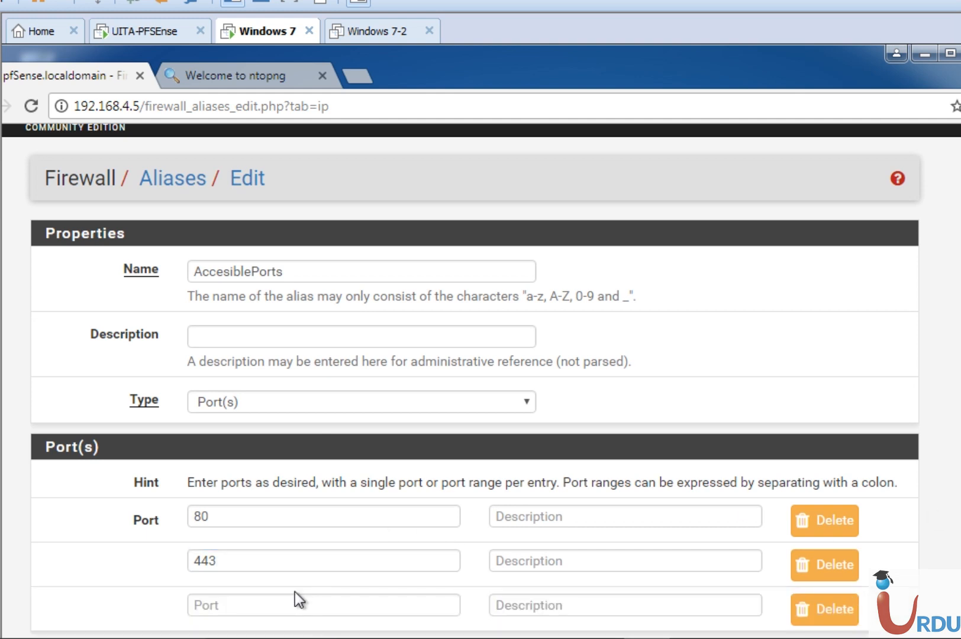
type("22")
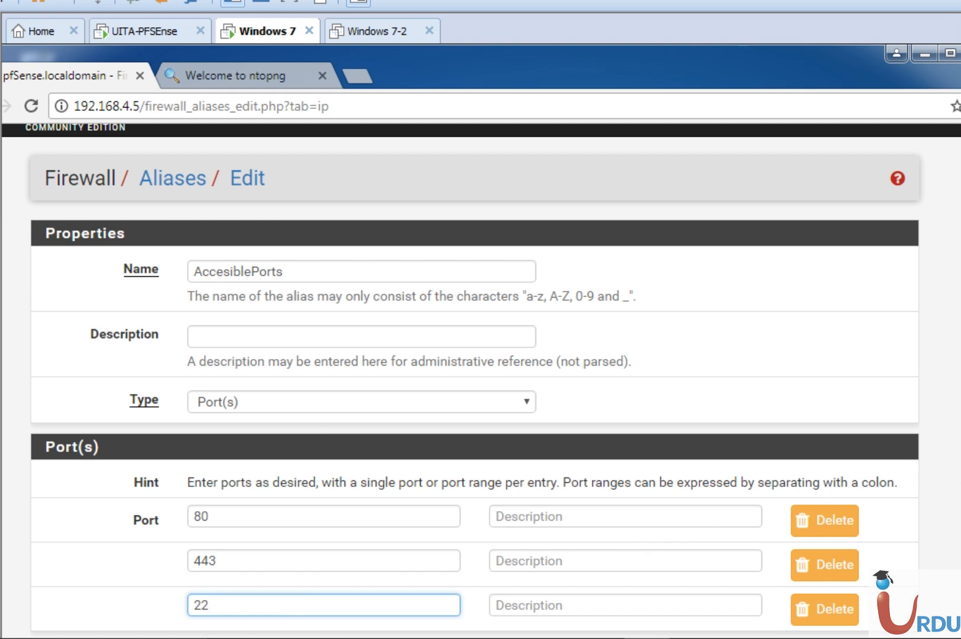
Save the AccesiblePorts alias and apply the alias list changes
scroll(481, 381, "down", 1)
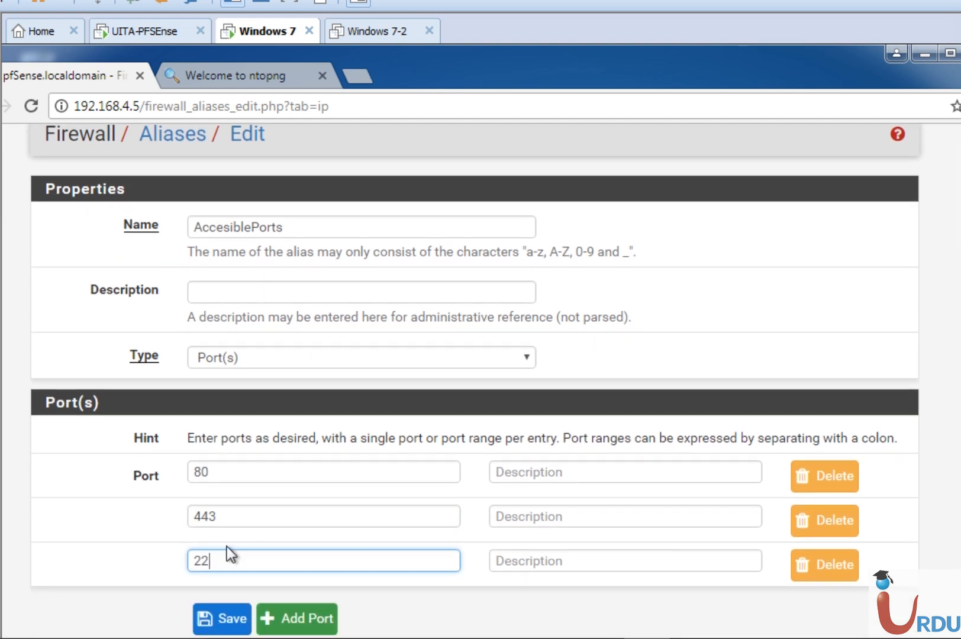
left_click(224, 619)
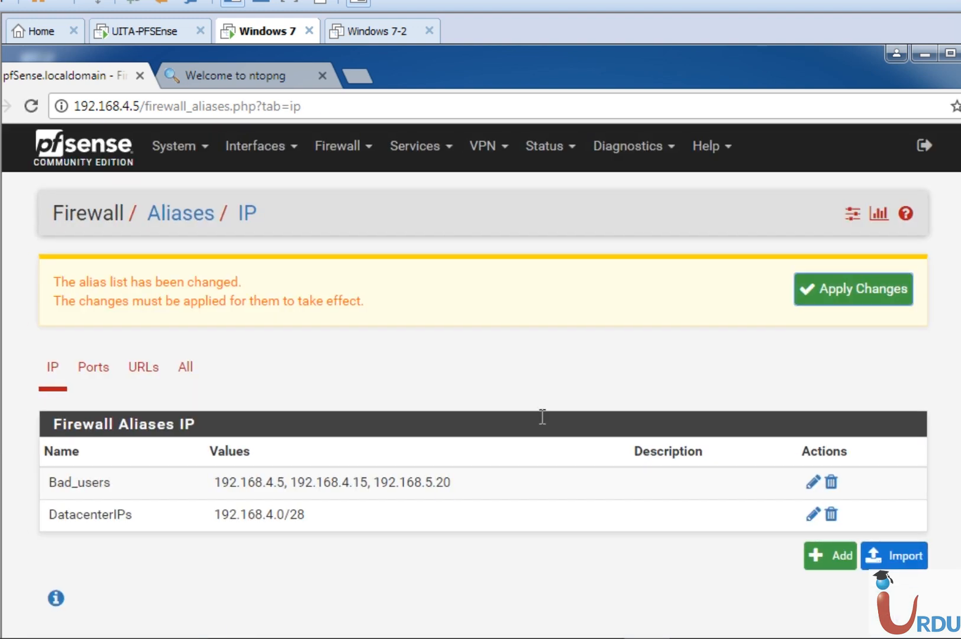
left_click(849, 299)
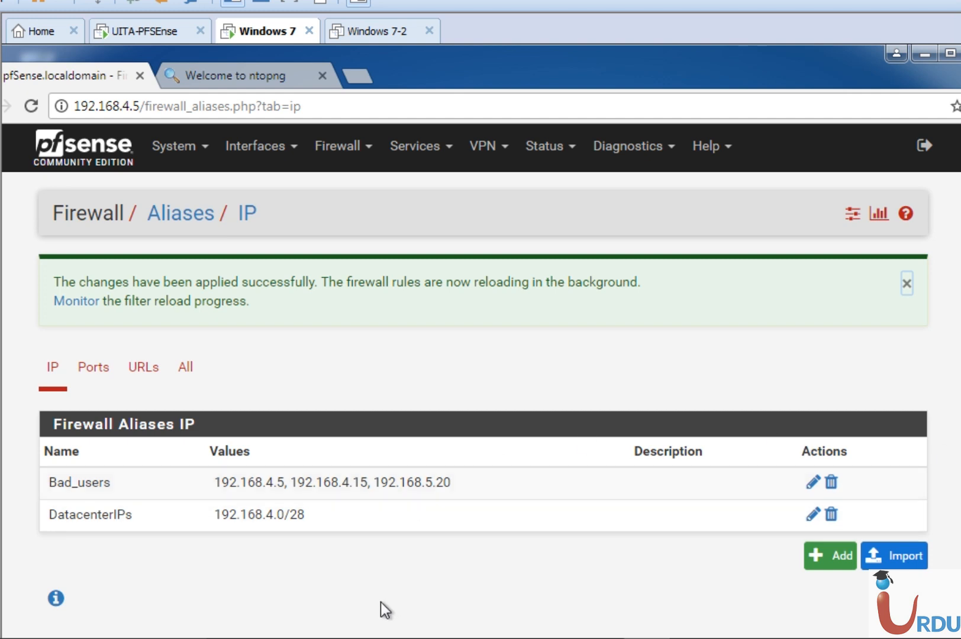
Reload the page and reopen the firewall aliases list to check for the new port alias
left_click(31, 105)
left_click(569, 239)
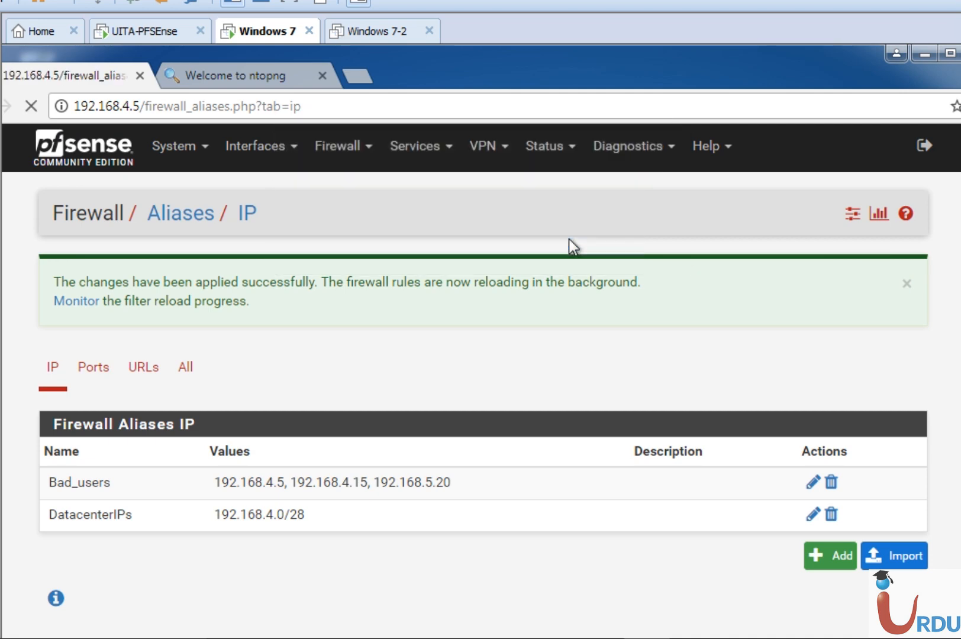
left_click(334, 155)
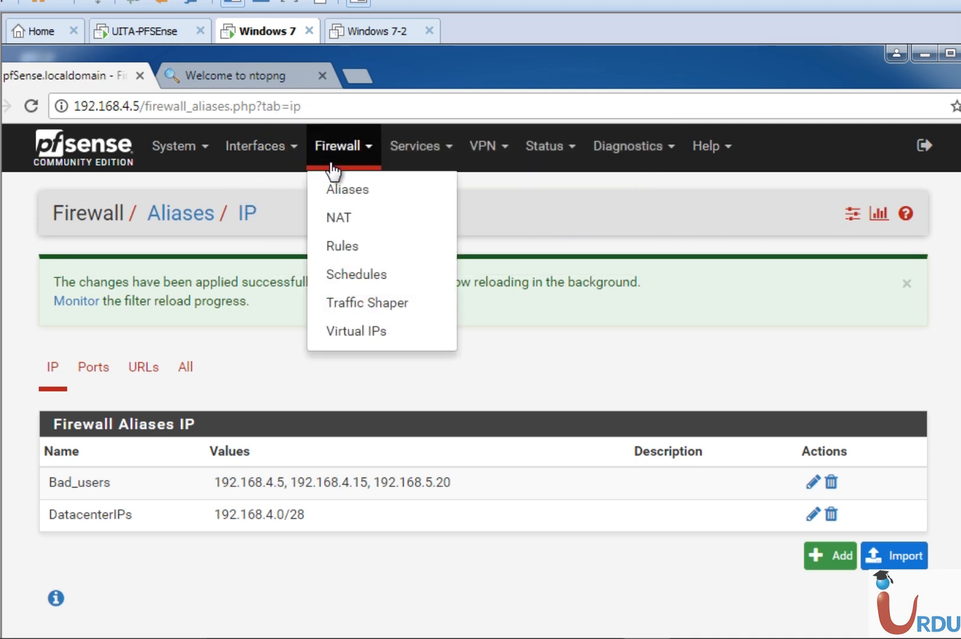
left_click(333, 189)
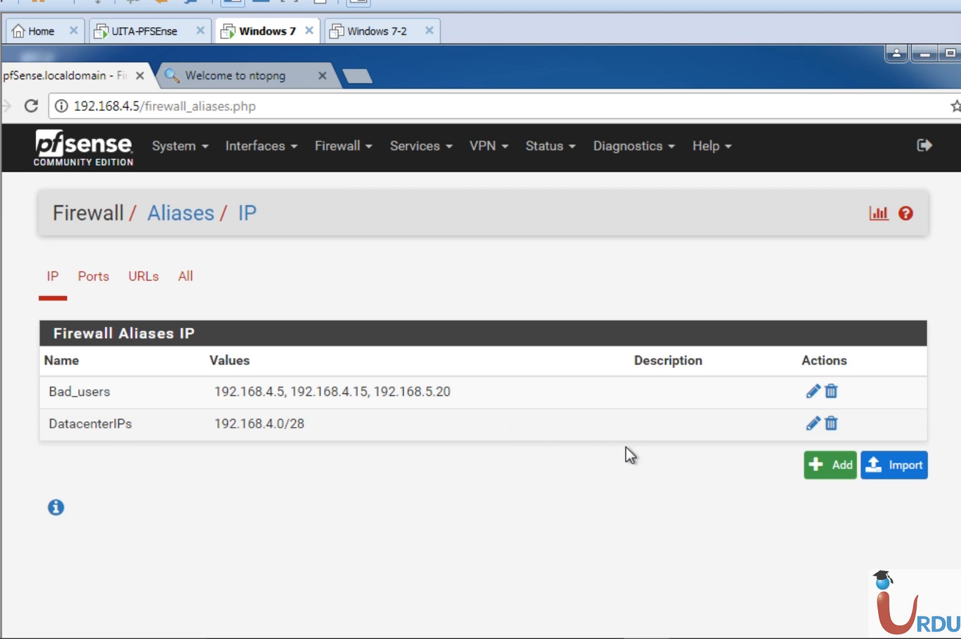
Start a new alias named AccessiblePorts and set its type to Port(s)
left_click(831, 466)
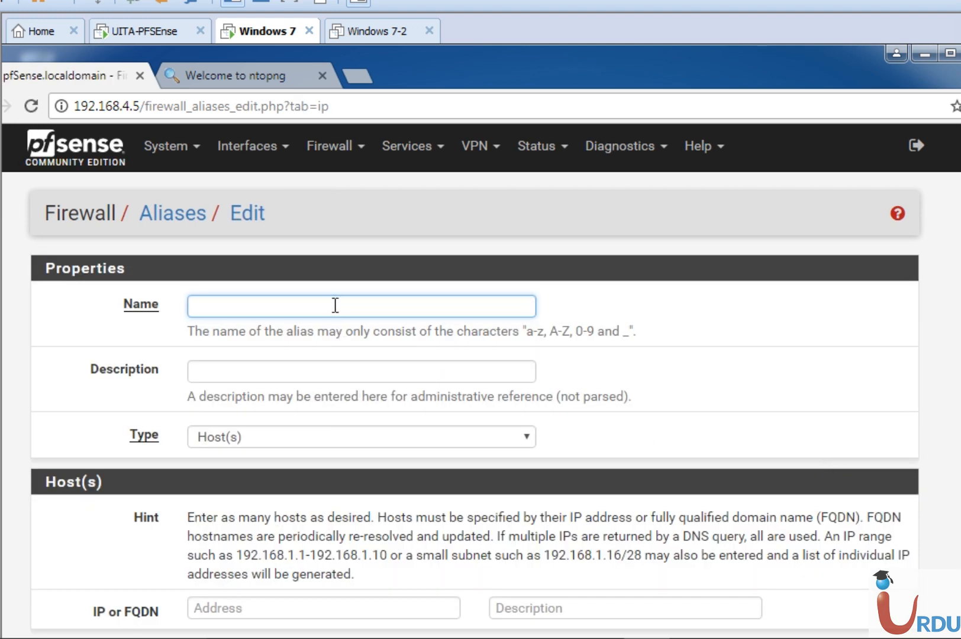
type("AccessiblePorts")
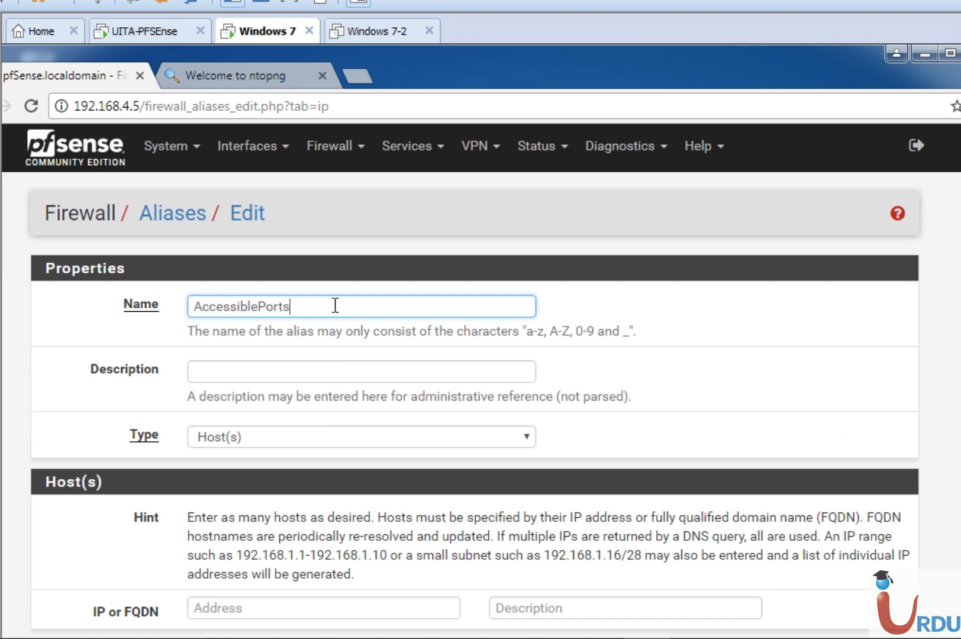
key("Tab")
key("Tab")
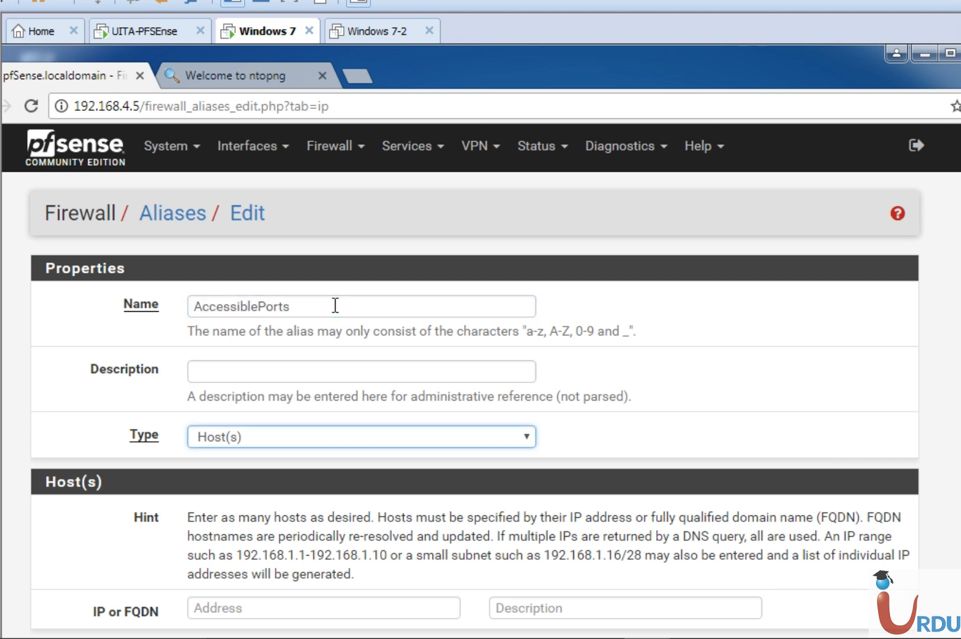
left_click(299, 430)
left_click(243, 491)
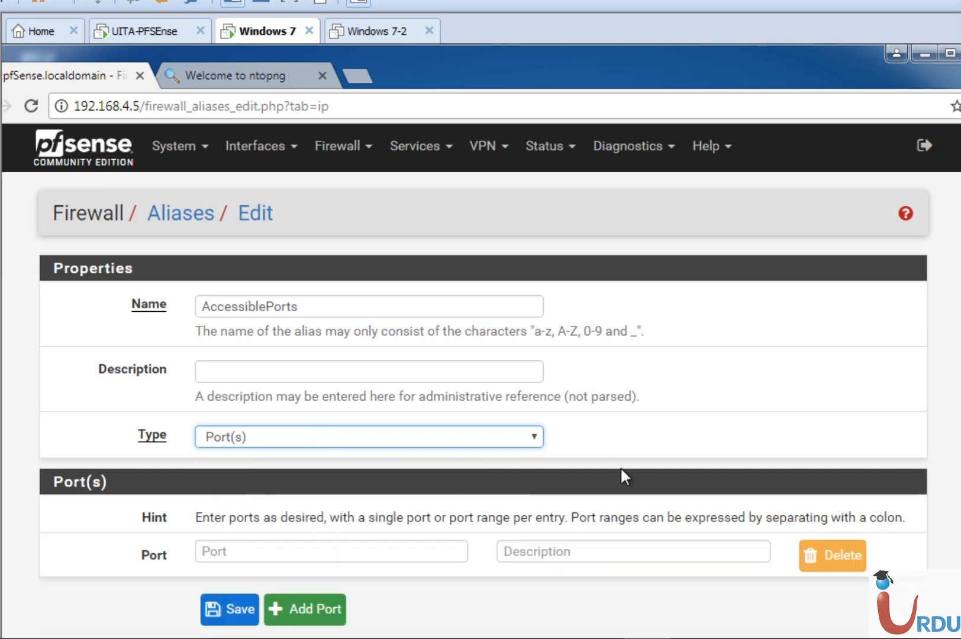
Enter ports 80, 443 and 22 as separate entries of the AccessiblePorts alias
left_click(330, 557)
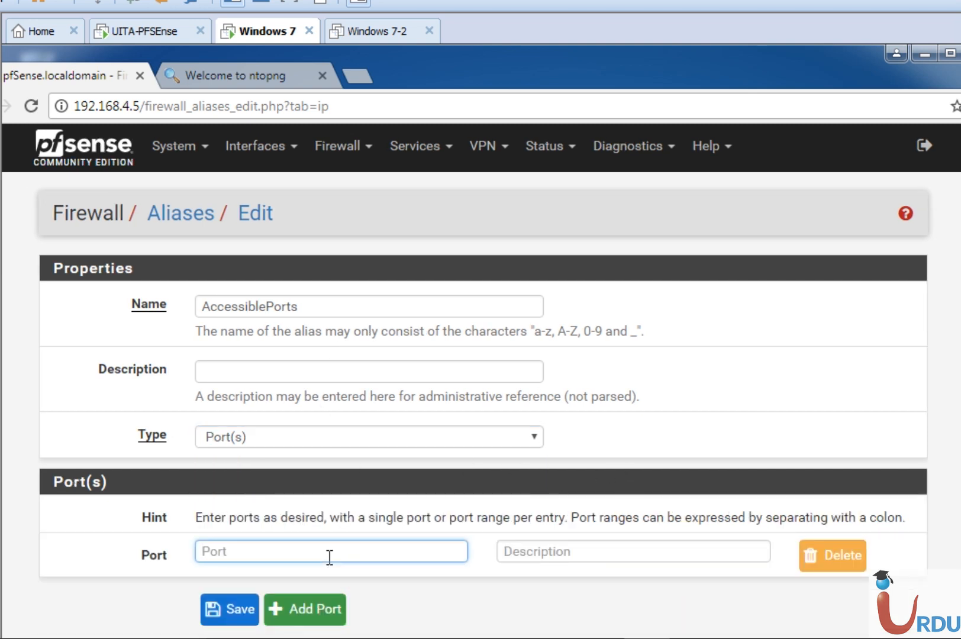
type("80")
left_click(305, 609)
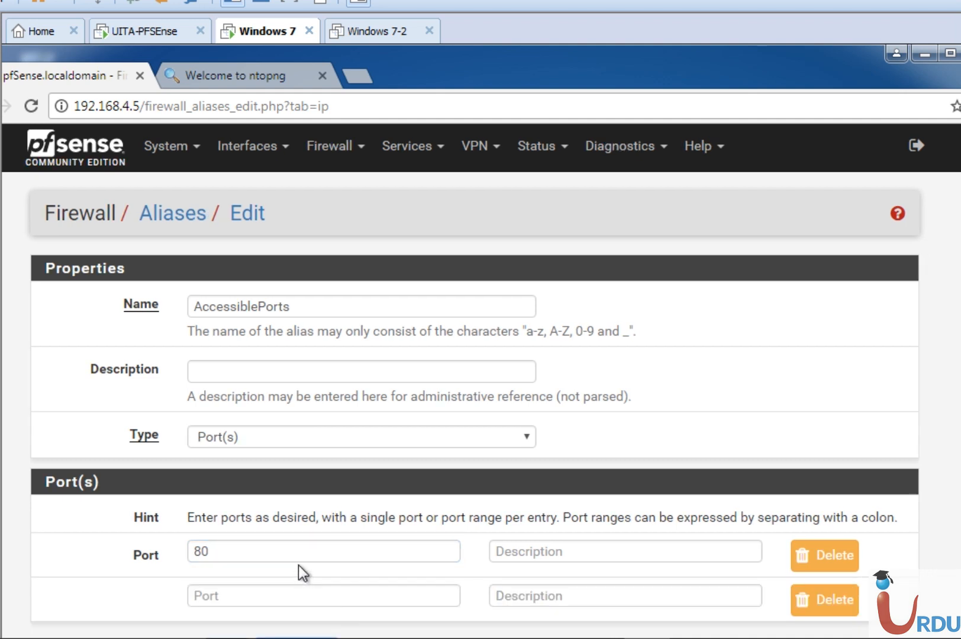
left_click(312, 596)
type("443")
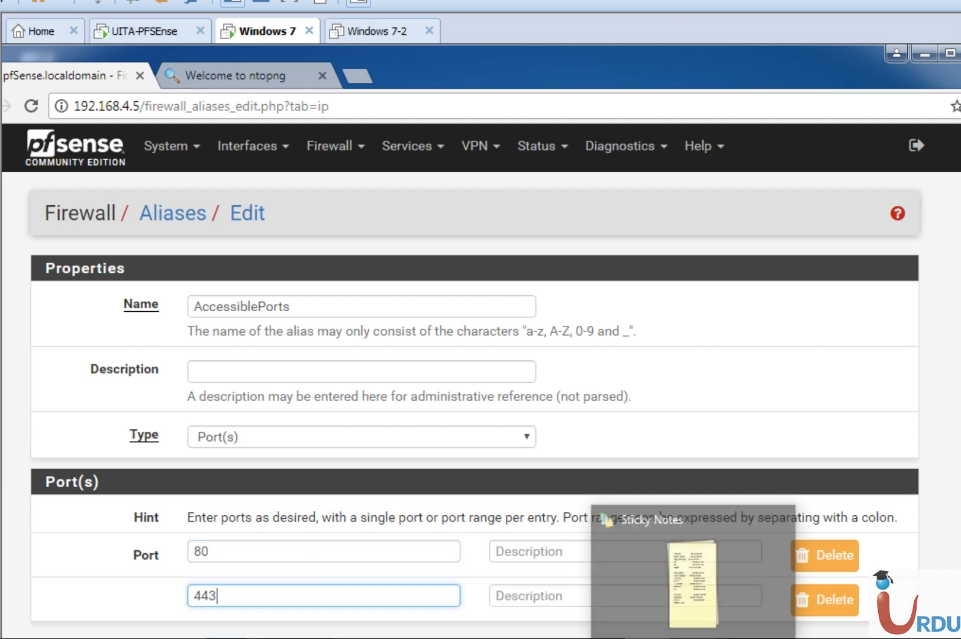
left_click(44, 566)
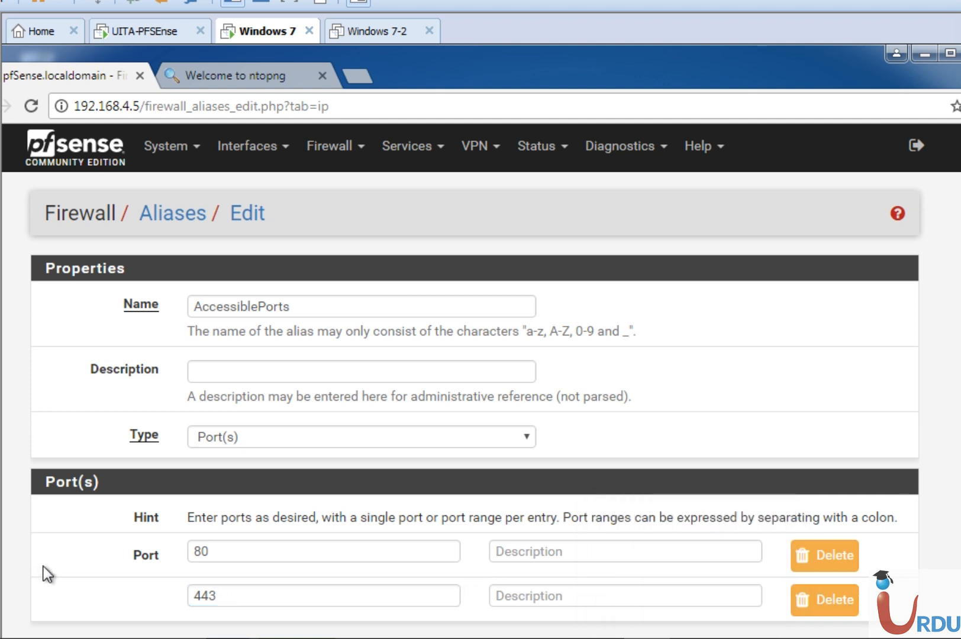
scroll(44, 566, "down", 2)
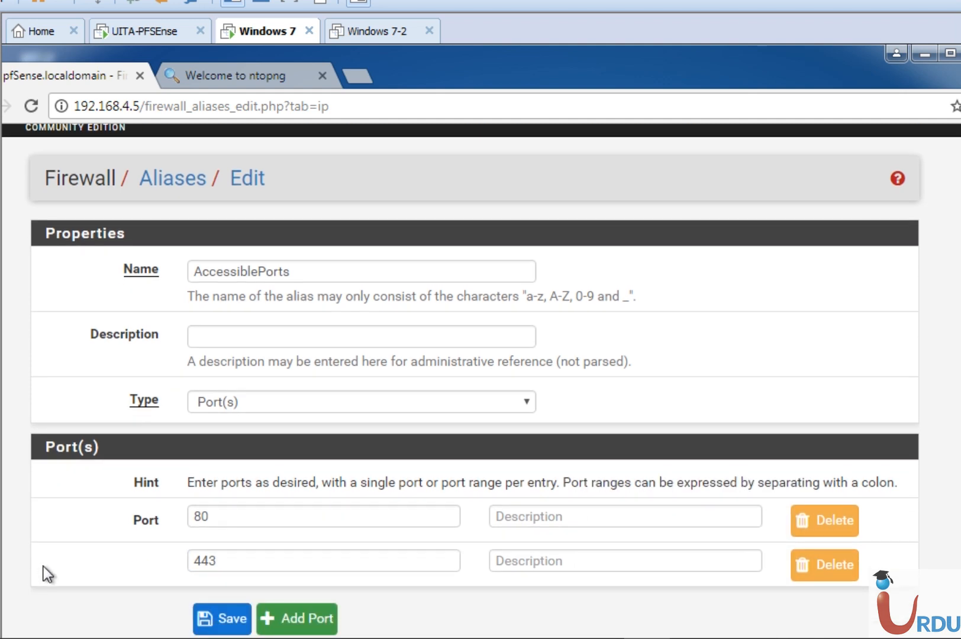
left_click(298, 618)
left_click(294, 606)
type("22")
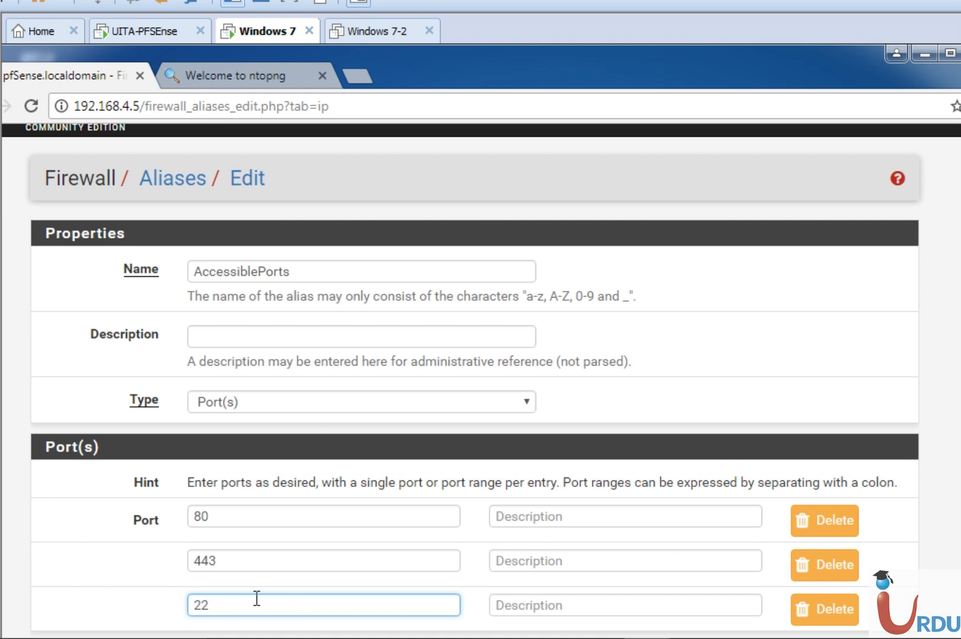
left_click(164, 581)
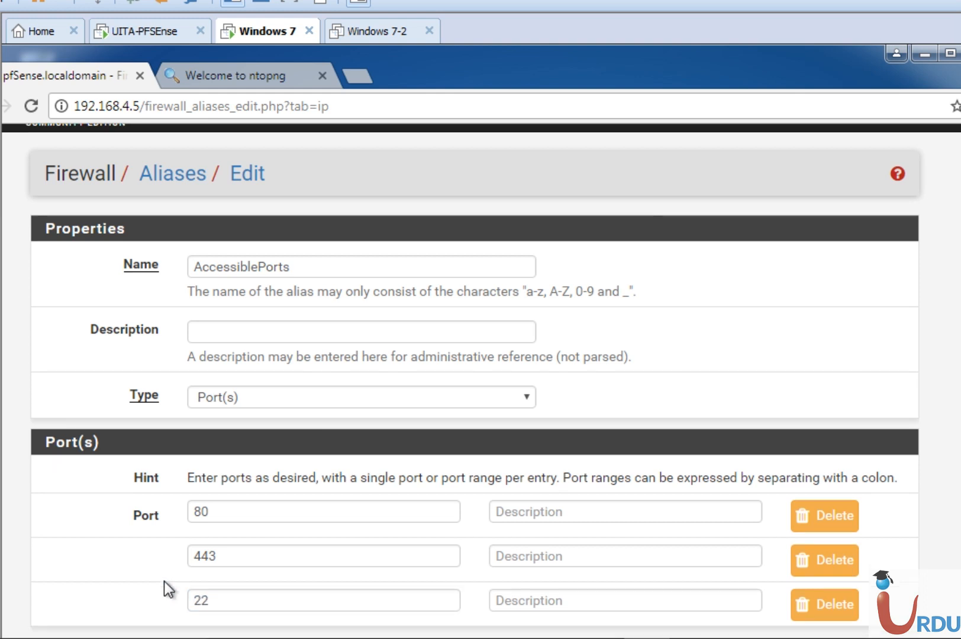
Save the AccessiblePorts alias and apply the alias list changes
scroll(164, 581, "down", 2)
left_click(231, 619)
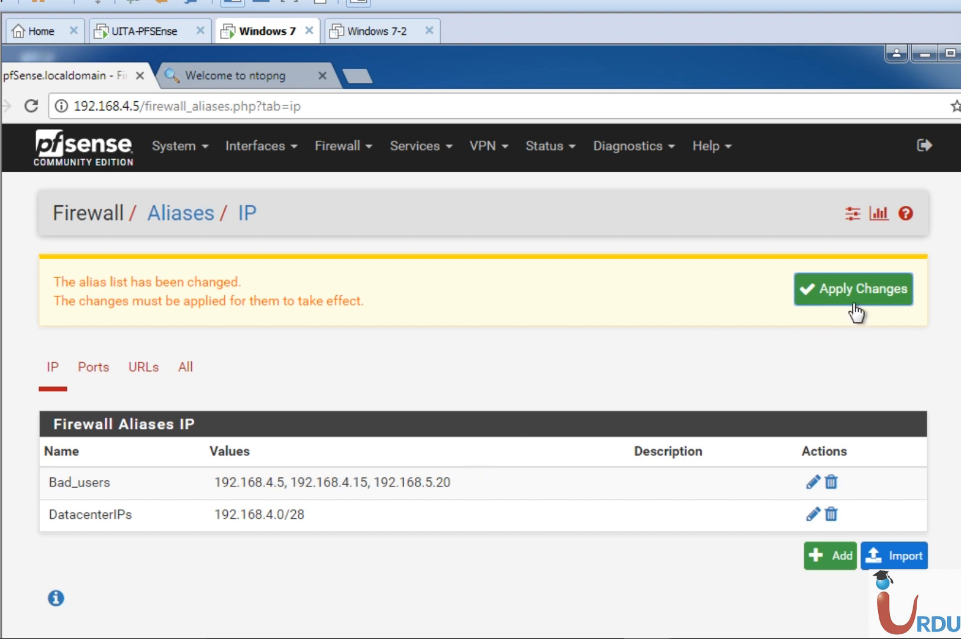
left_click(868, 284)
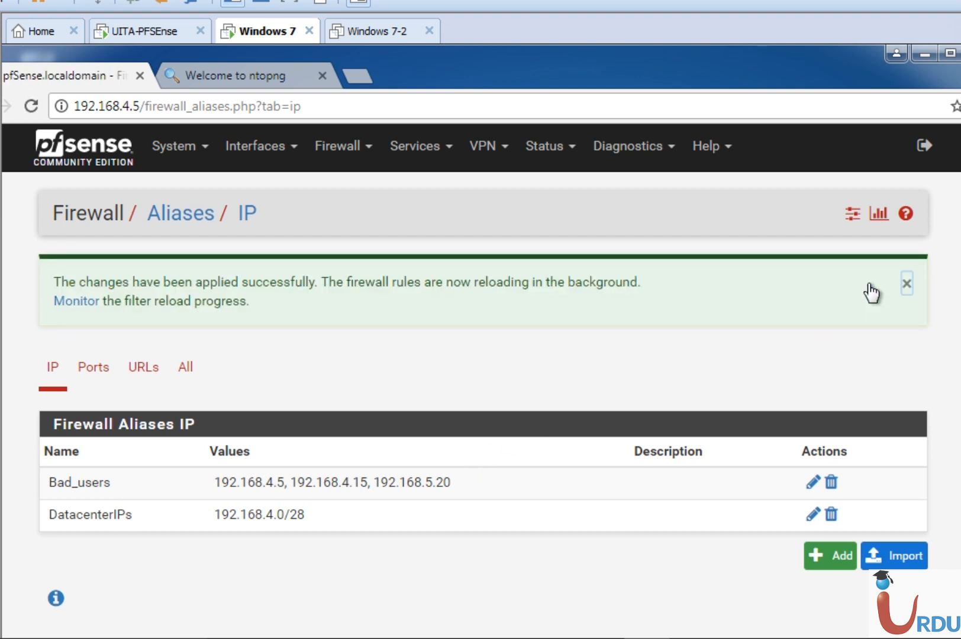
Review the port aliases and the IP aliases in their separate lists
left_click(96, 368)
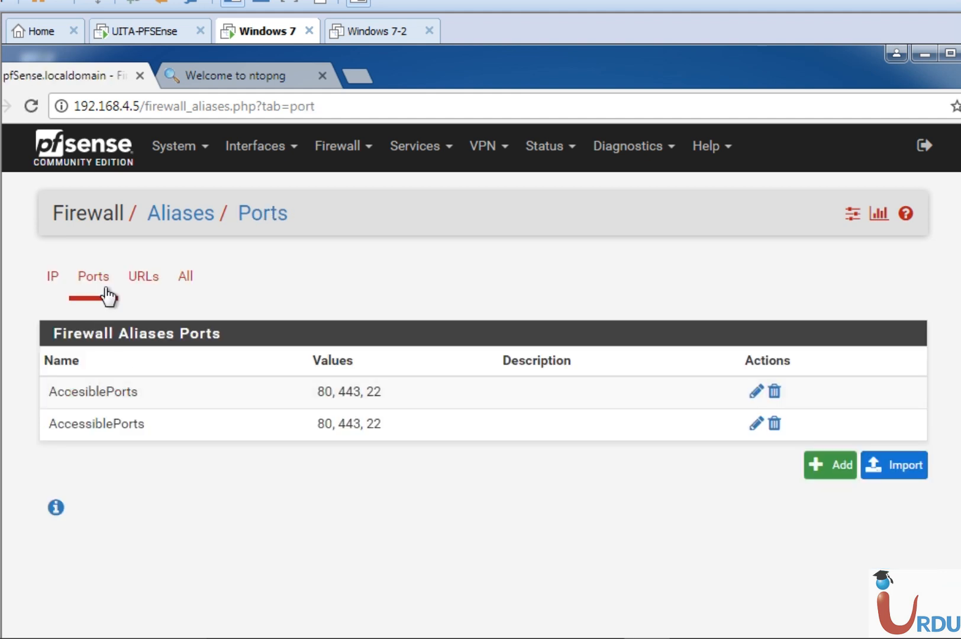
left_click(54, 278)
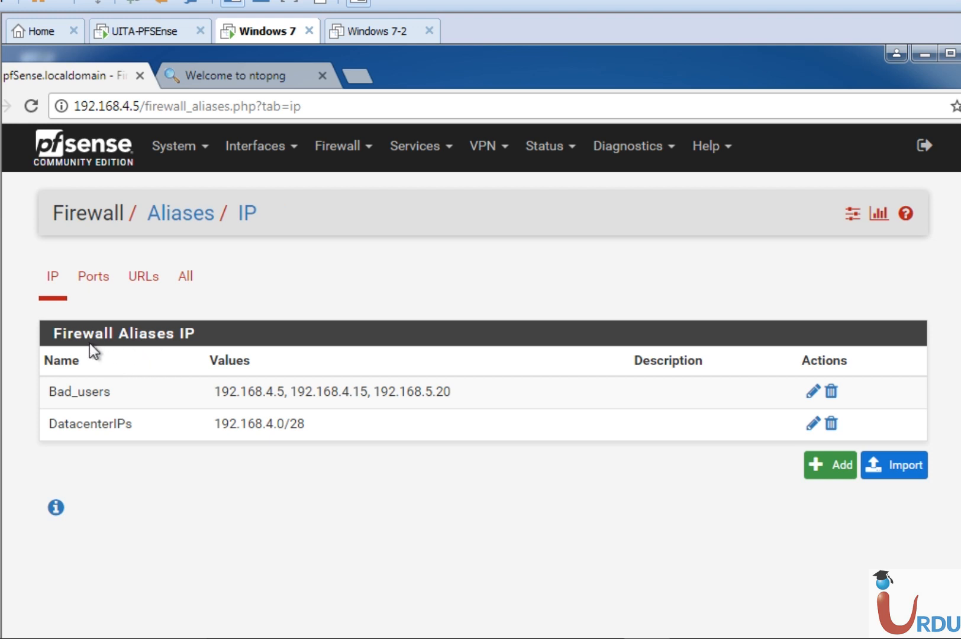
left_click(94, 286)
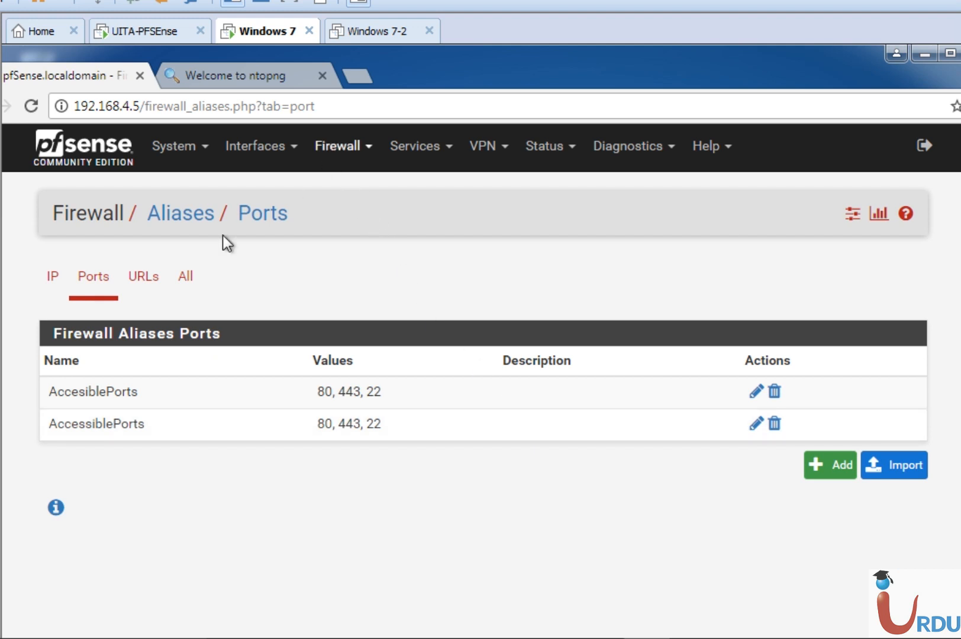
left_click(53, 278)
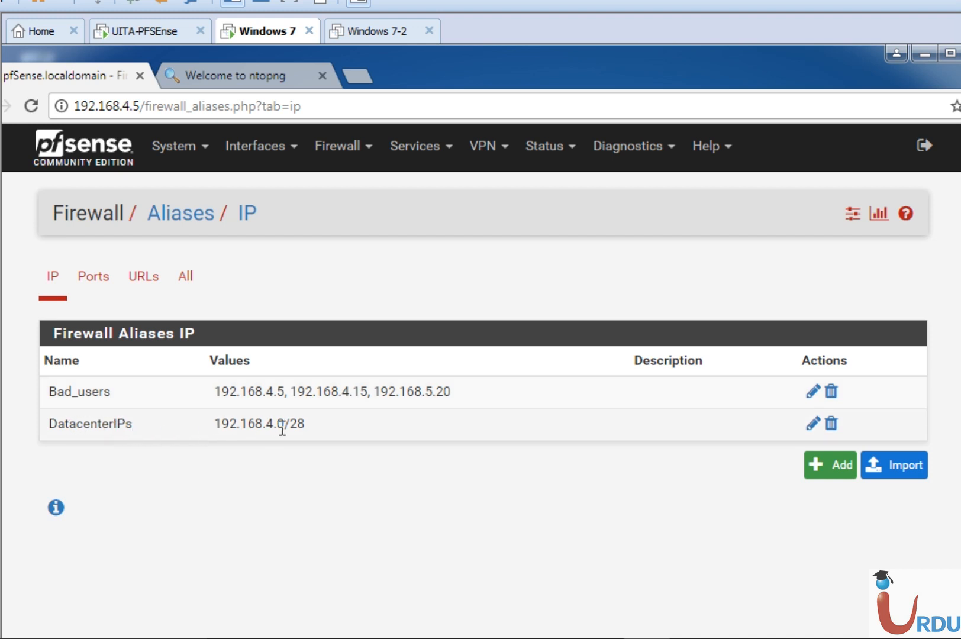
Edit the DatacenterIPs alias and add a second network entry, 192.168.5.35 with a /32 mask
left_click(812, 423)
scroll(480, 382, "down", 1)
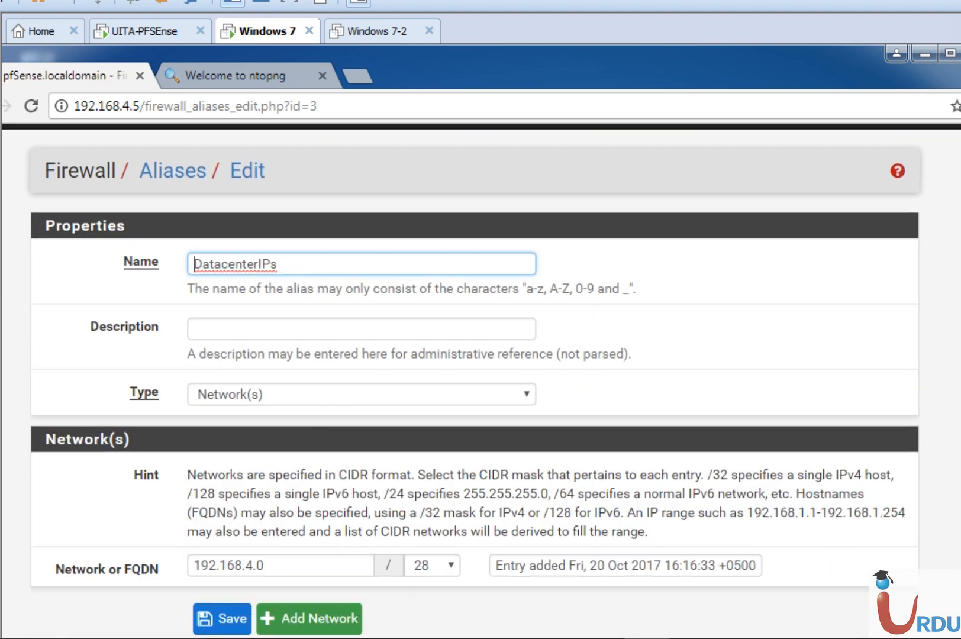
left_click(331, 619)
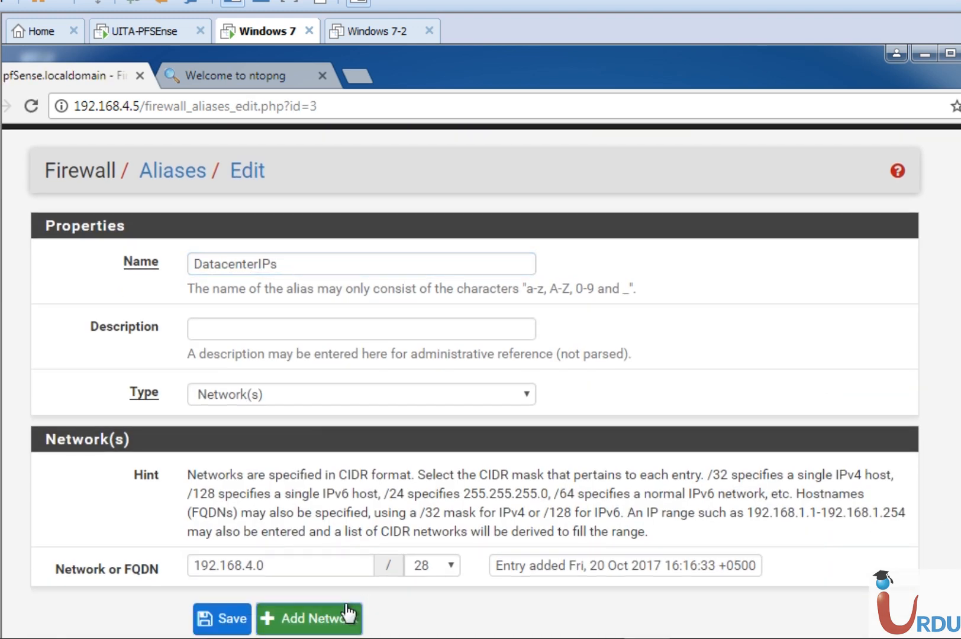
left_click(327, 606)
type("192")
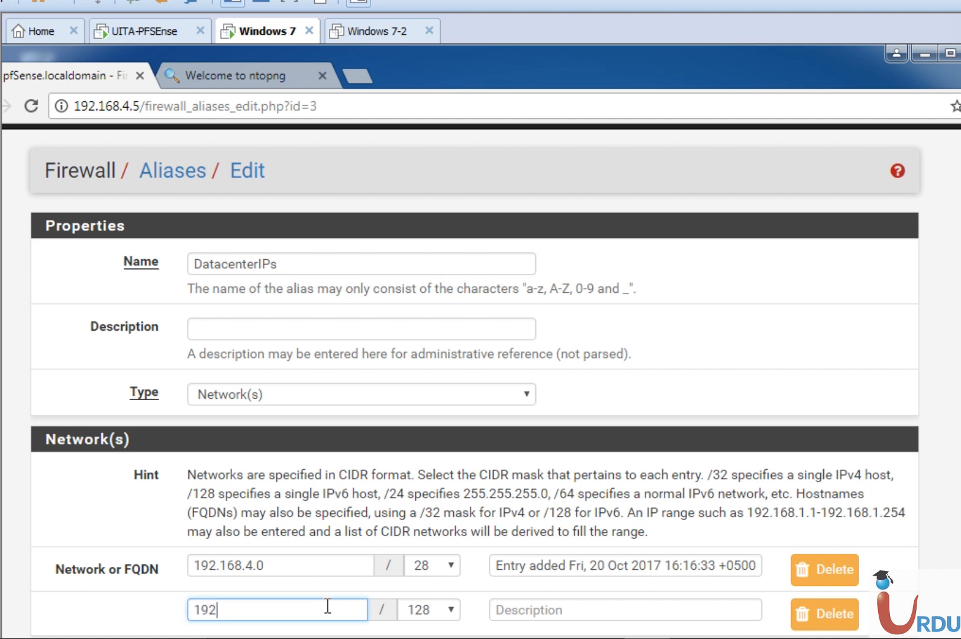
type(".168.5.35")
left_click(423, 612)
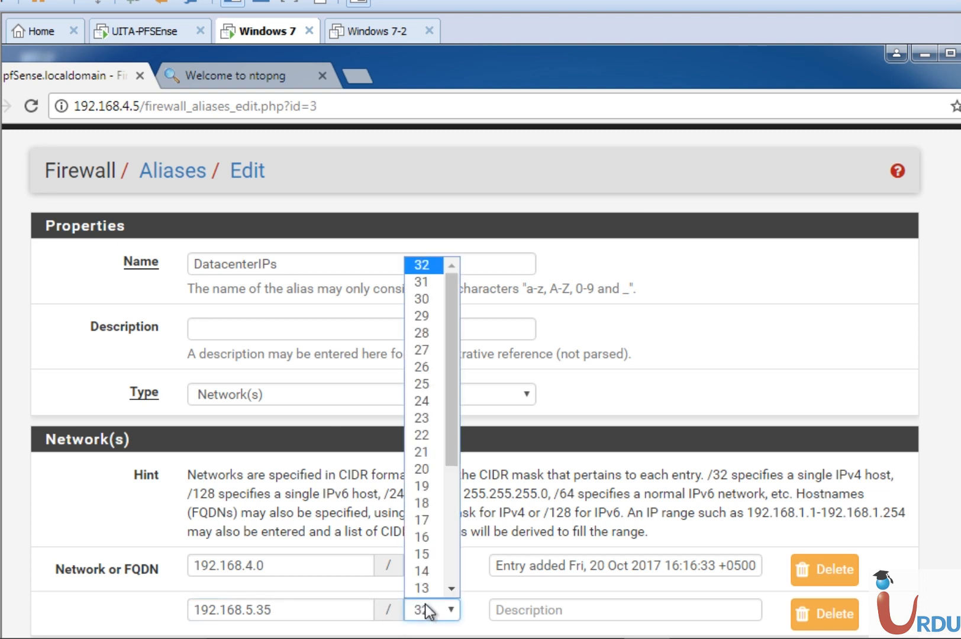
left_click(451, 589)
left_click_drag(452, 472, 456, 404)
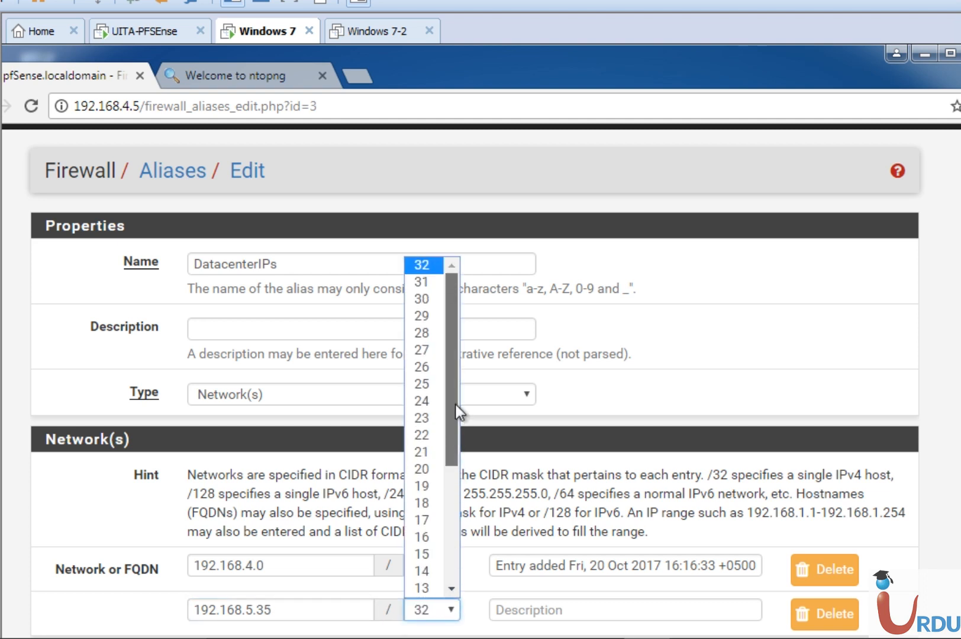
left_click(437, 266)
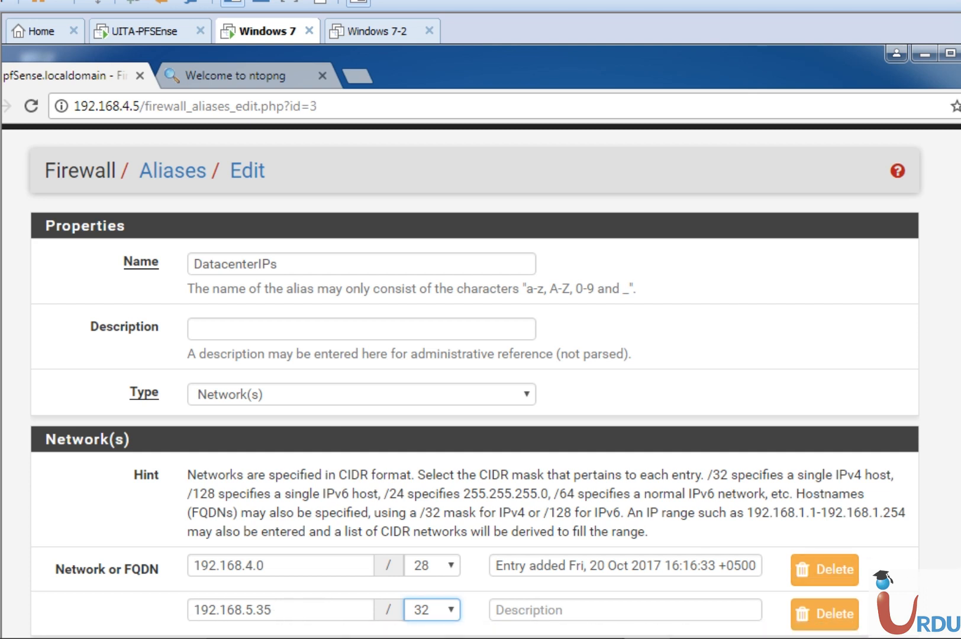
Save the DatacenterIPs alias and apply the alias list changes
scroll(237, 592, "down", 1)
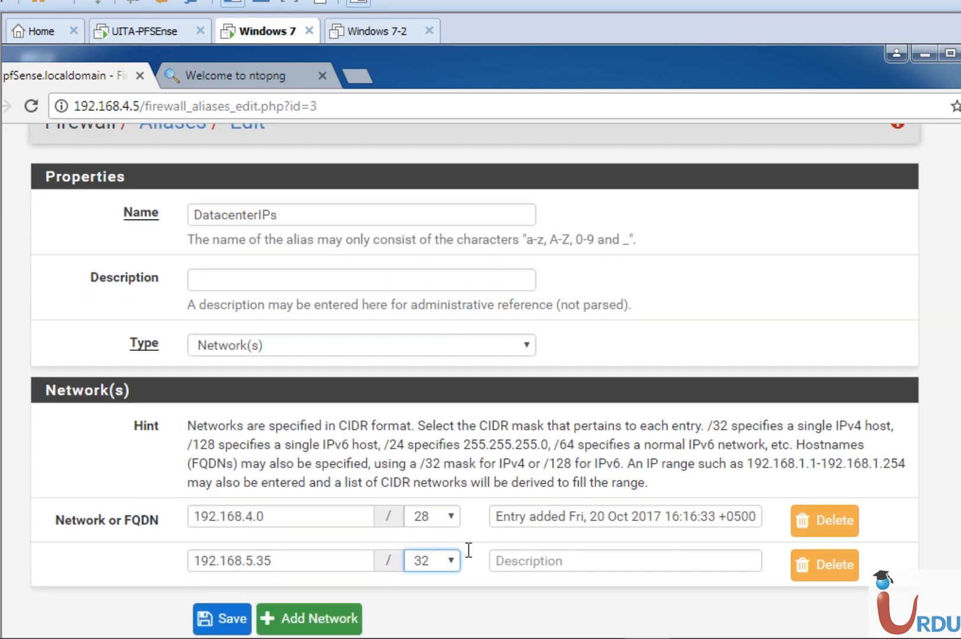
left_click(235, 617)
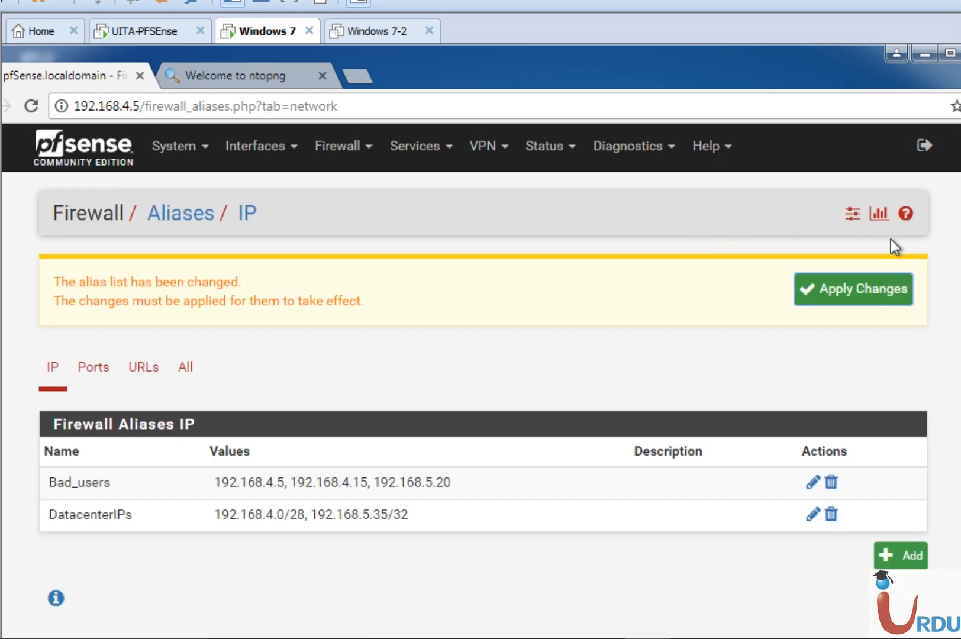
left_click(847, 296)
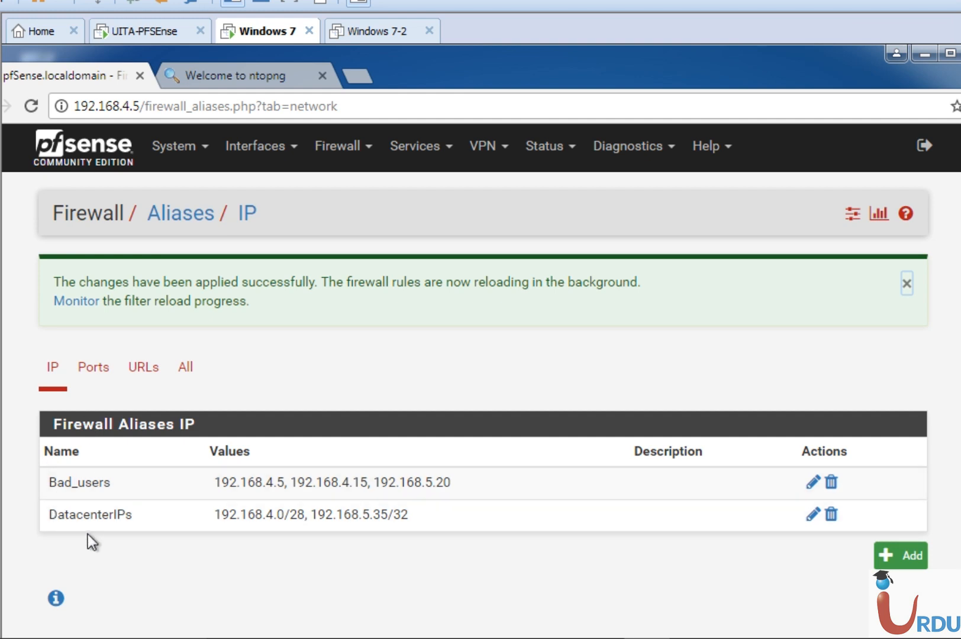
View the port aliases, and open the IPv4 default allow LAN to any rule of the LAN firewall rules for editing
left_click(95, 370)
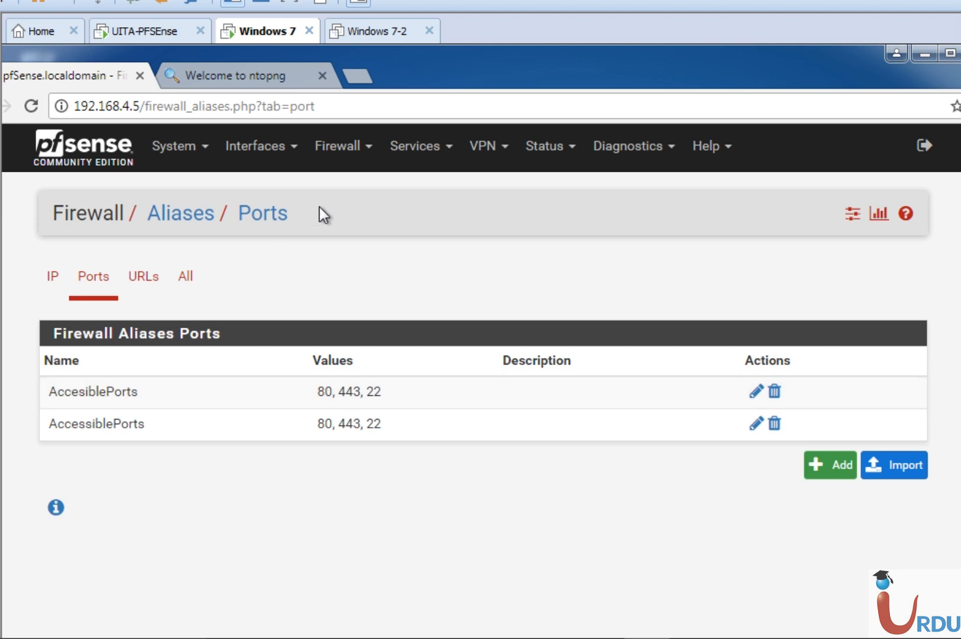
left_click(345, 159)
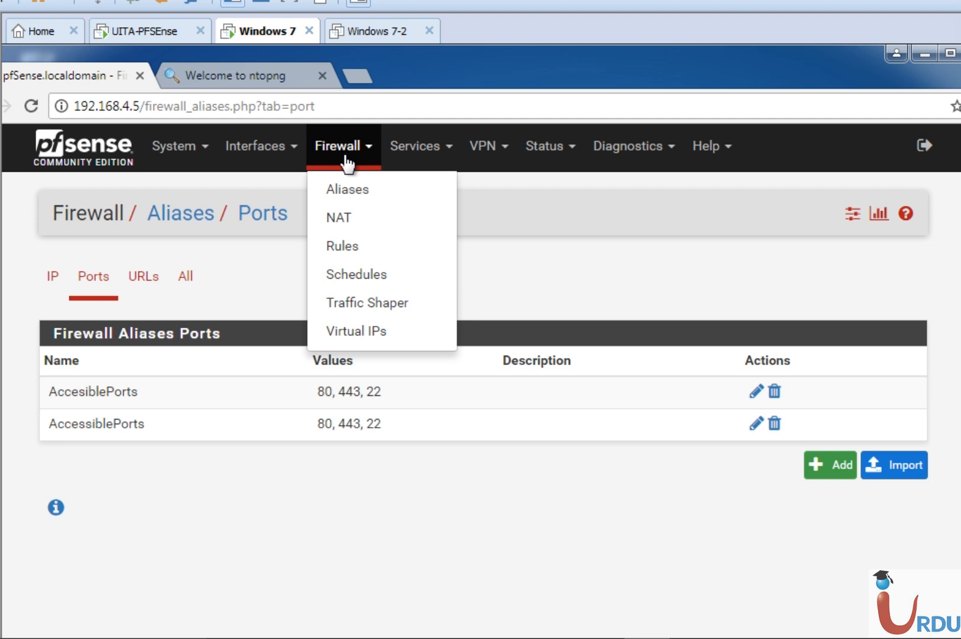
left_click(354, 255)
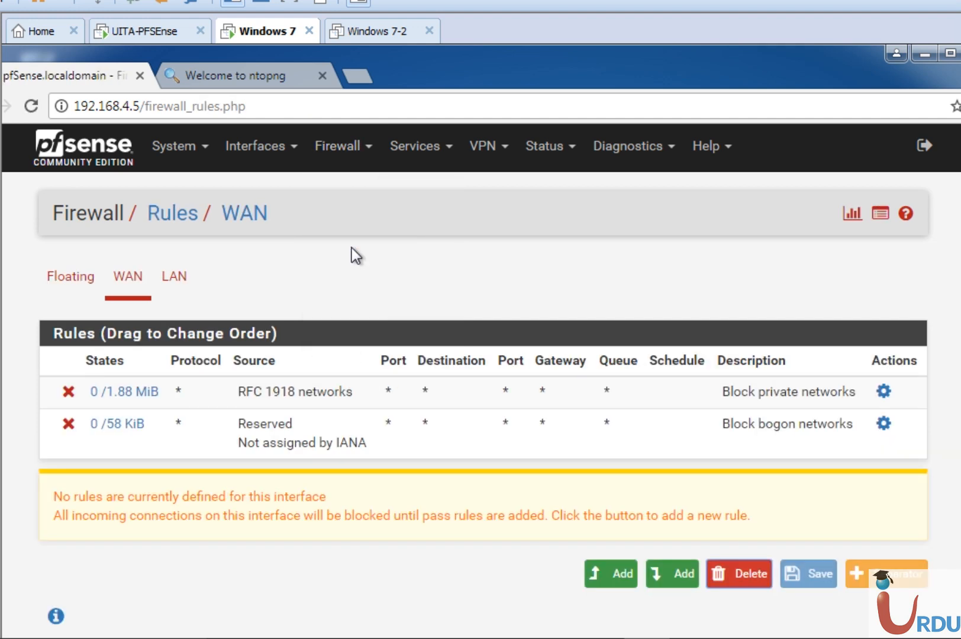
left_click(177, 279)
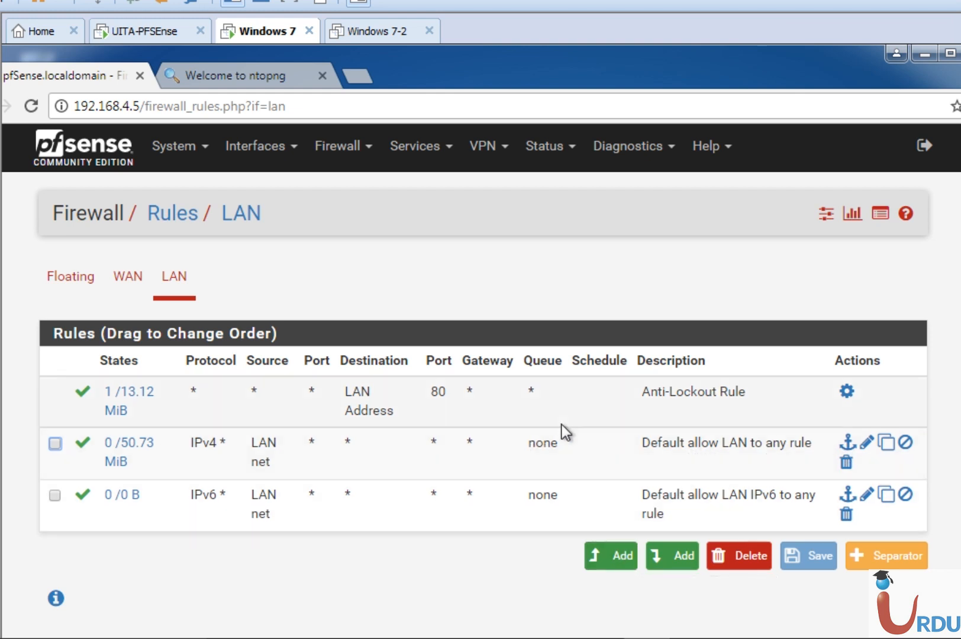
left_click(867, 443)
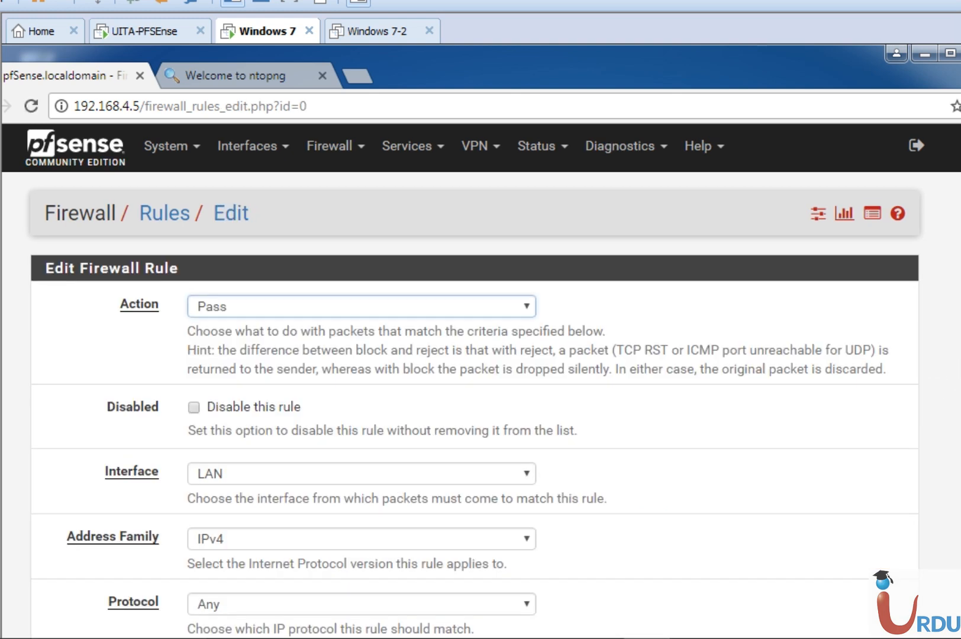
Set the rule's source to Single host or alias and choose the Bad_users alias as the source address
scroll(480, 378, "down", 5)
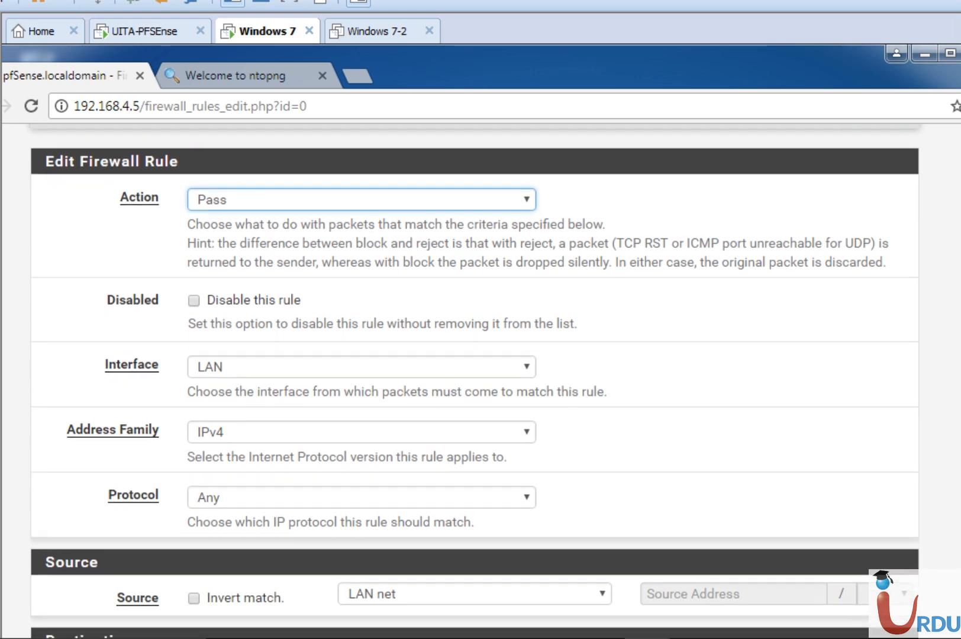
scroll(480, 379, "down", 1)
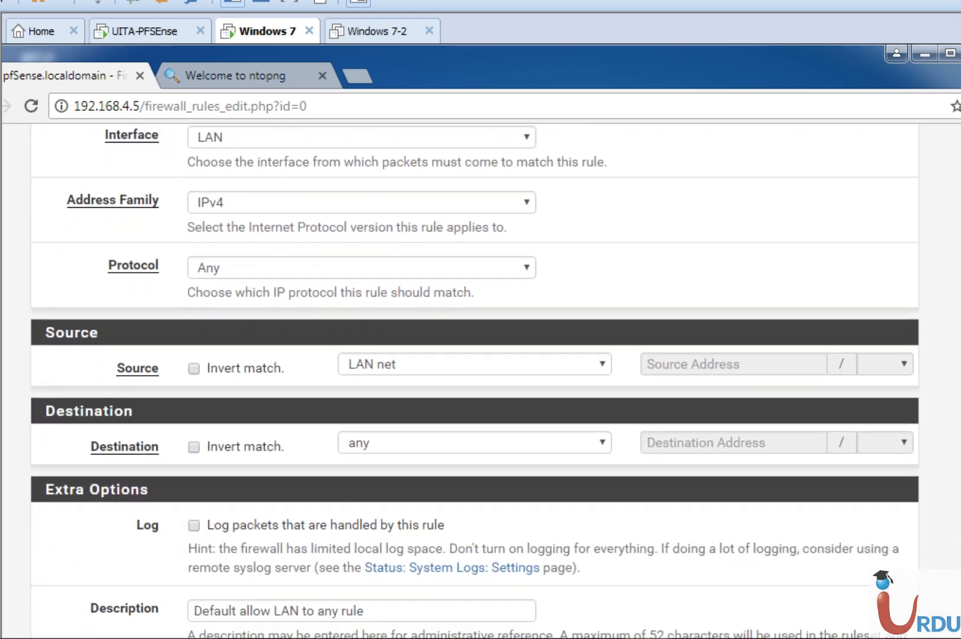
left_click(522, 369)
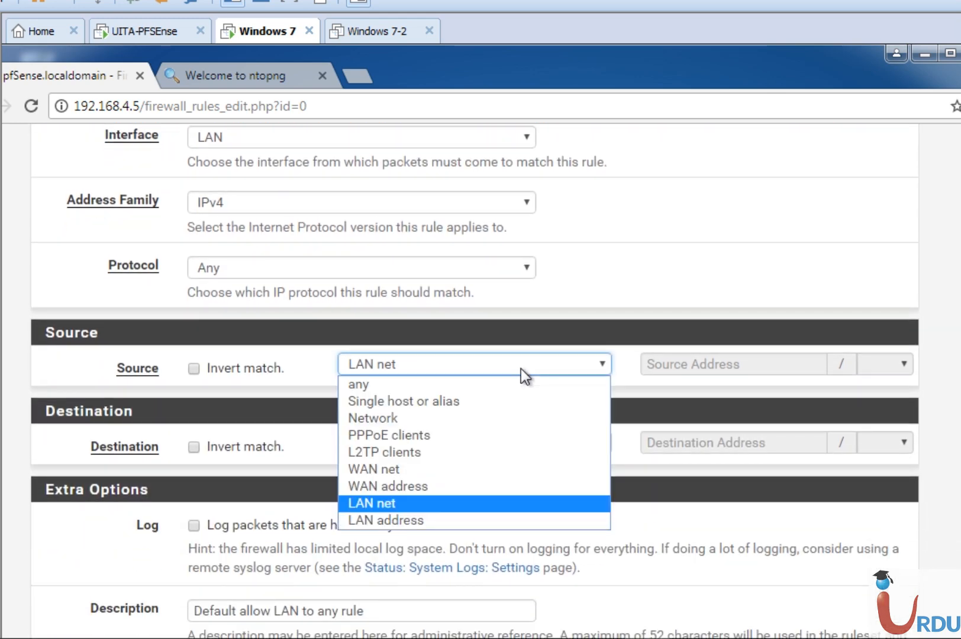
left_click(427, 403)
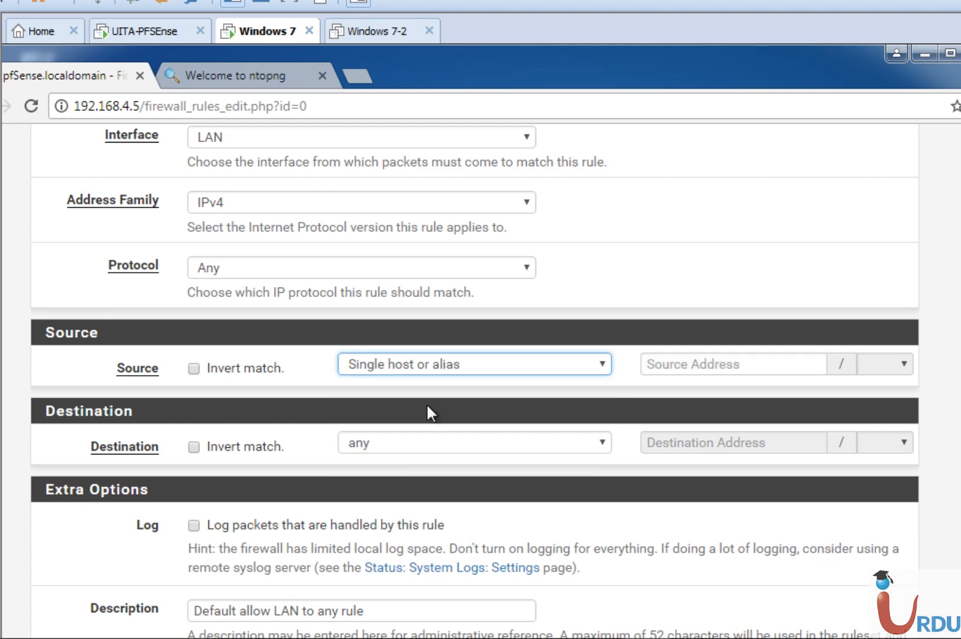
left_click(678, 362)
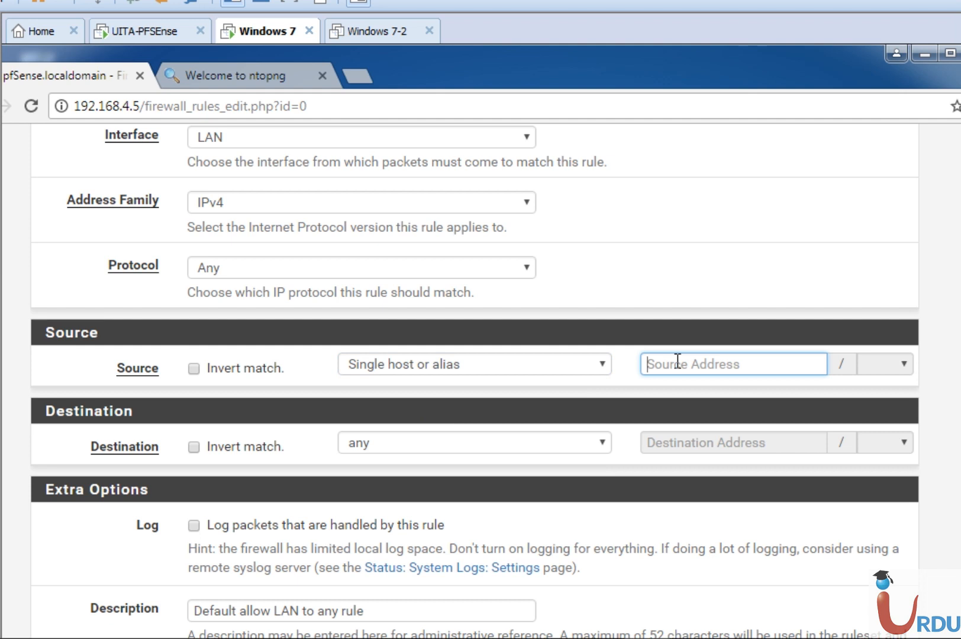
type("Ne")
key("BackSpace")
key("BackSpace")
type("Da")
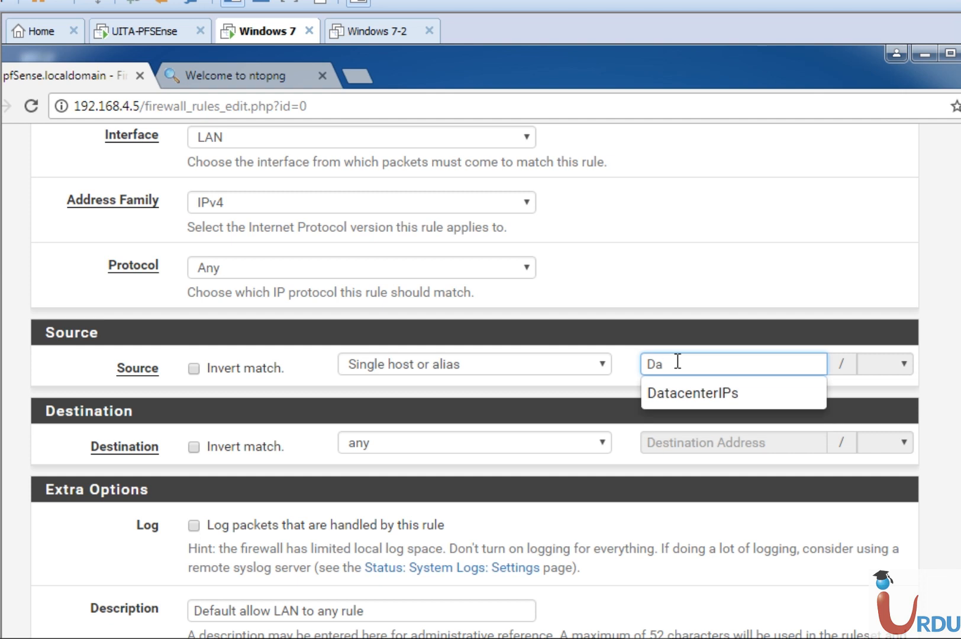
key("BackSpace")
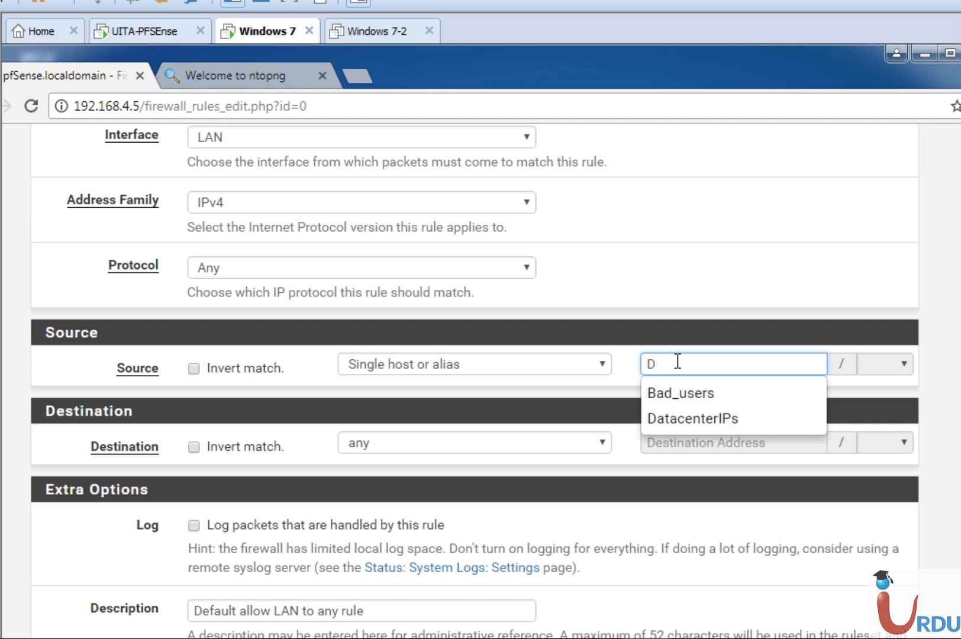
left_click(681, 392)
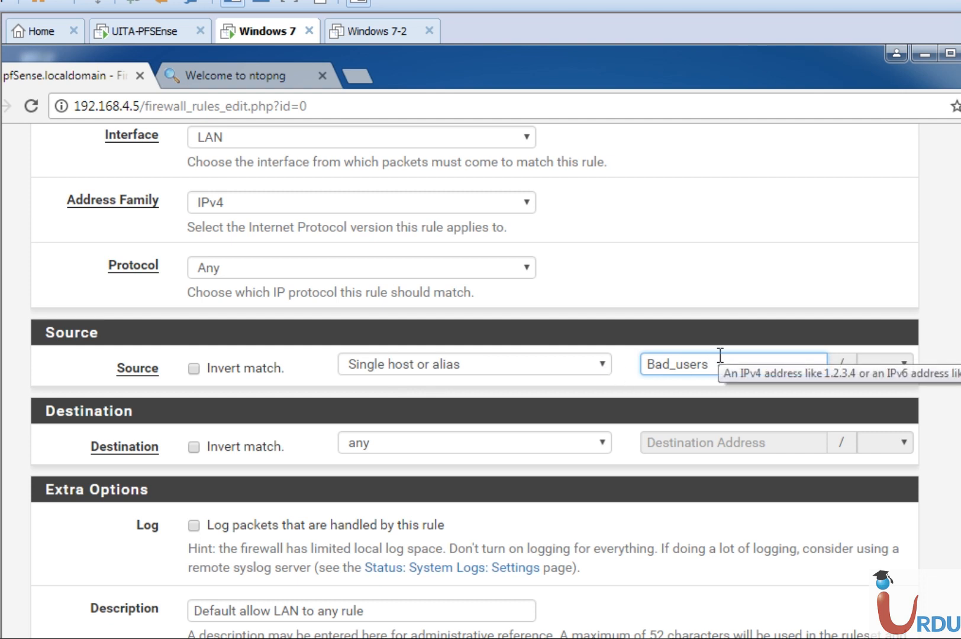
Clear the source address and fill it again with the suggested Bad_users alias
key("BackSpace")
key("BackSpace")
key("BackSpace")
key("BackSpace")
key("BackSpace")
key("BackSpace")
key("BackSpace")
key("BackSpace")
key("BackSpace")
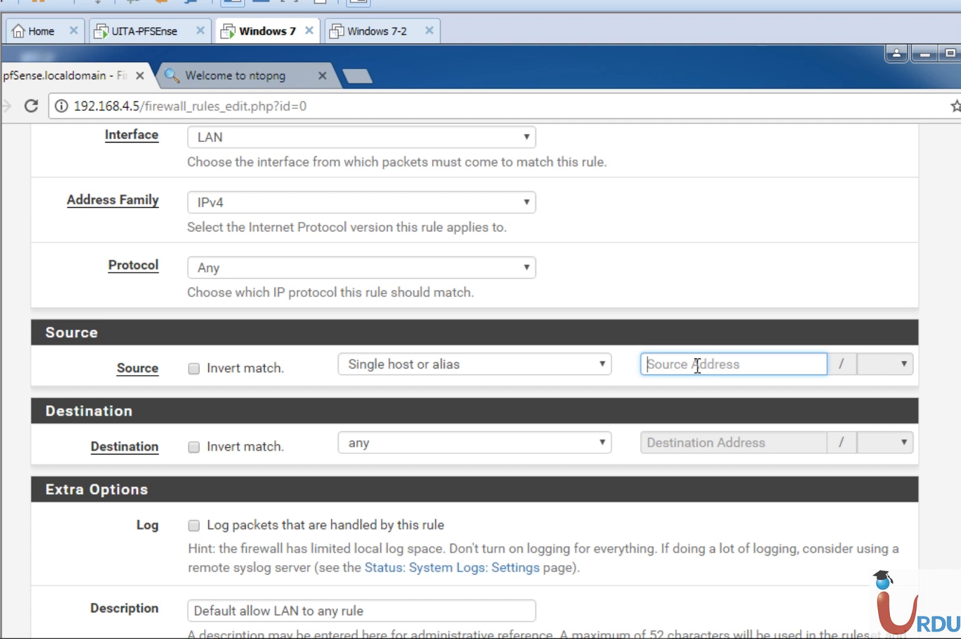
type("Bad")
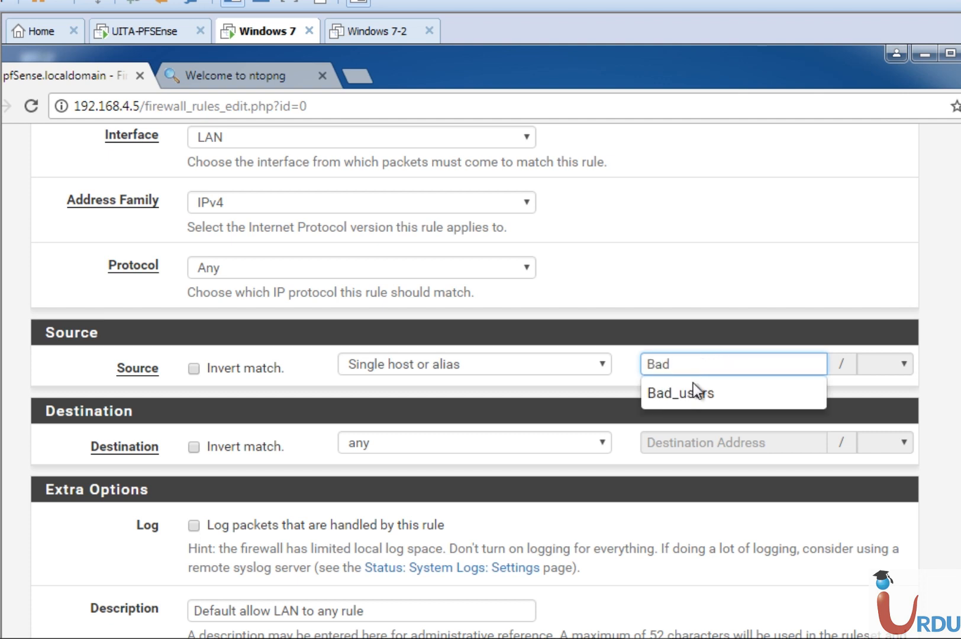
left_click(694, 392)
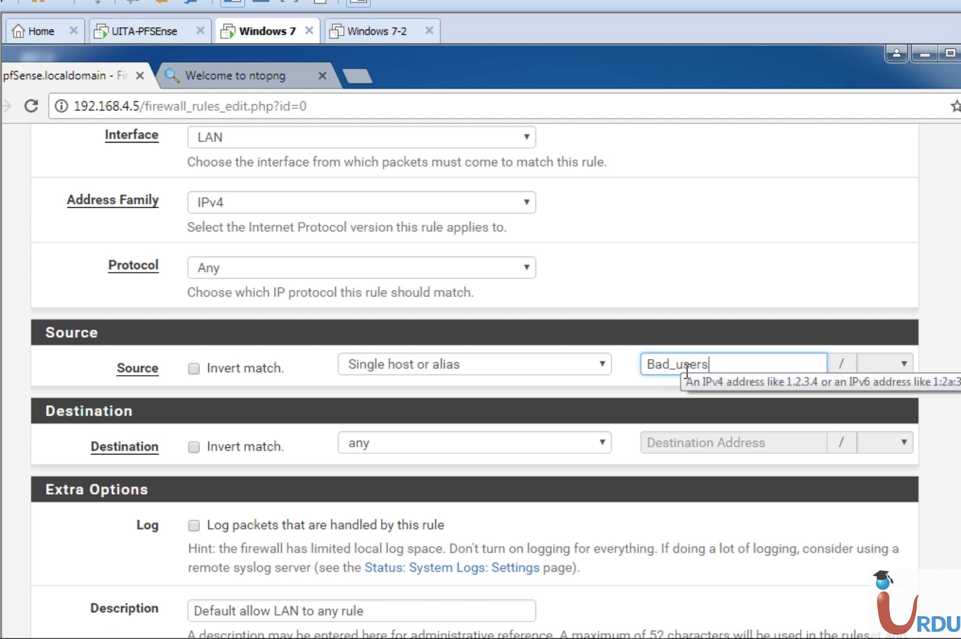
Set the rule's destination to Single host or alias with the DatacenterIPs alias as the address
left_click(415, 444)
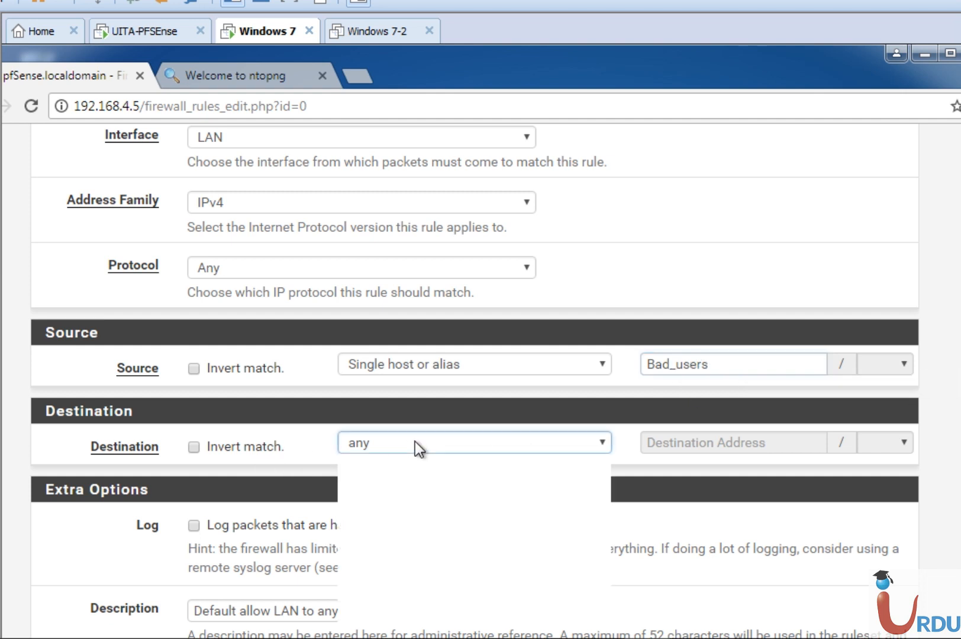
left_click(413, 479)
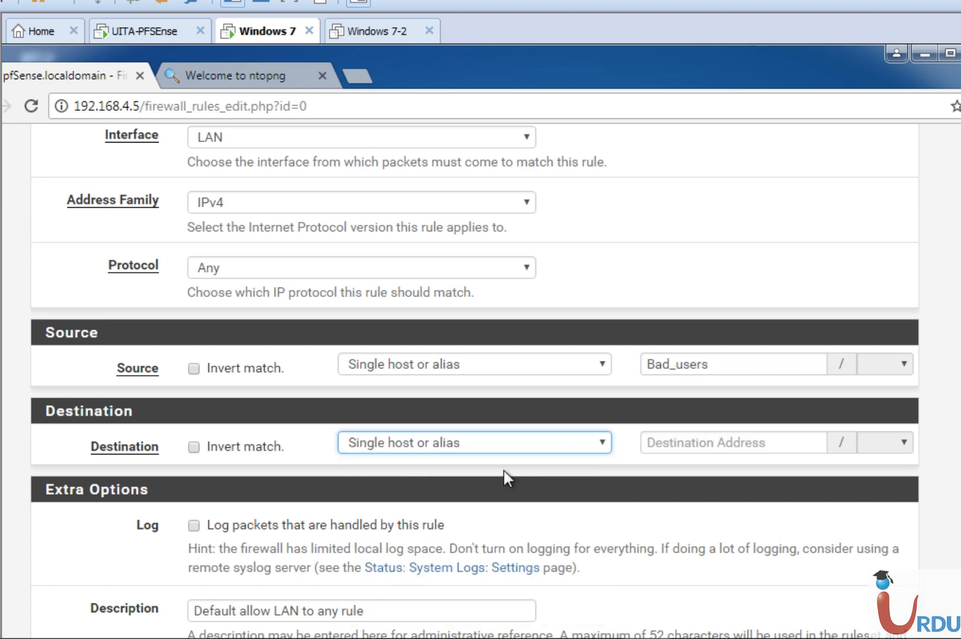
left_click(724, 444)
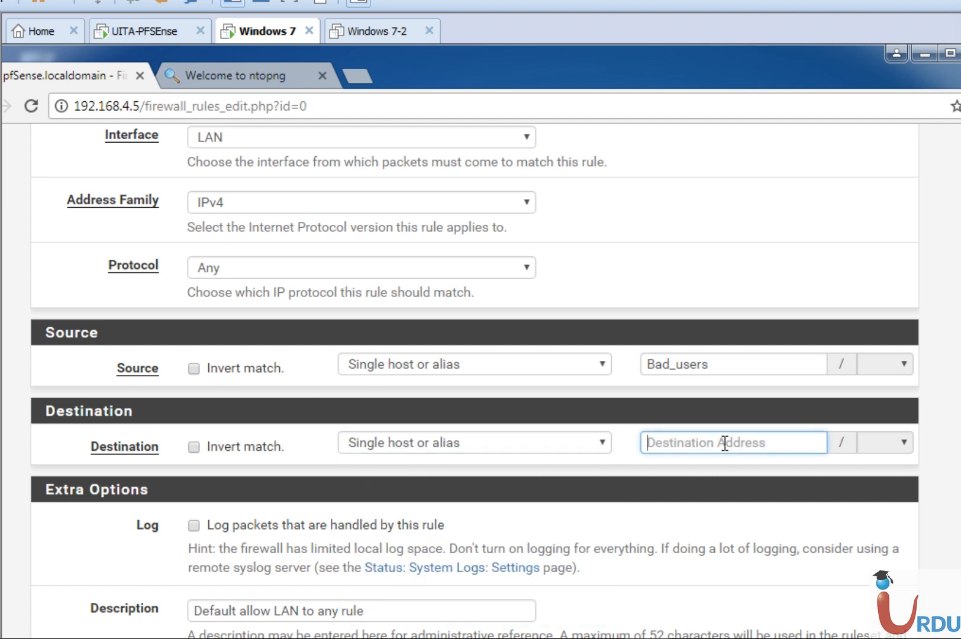
type("Da")
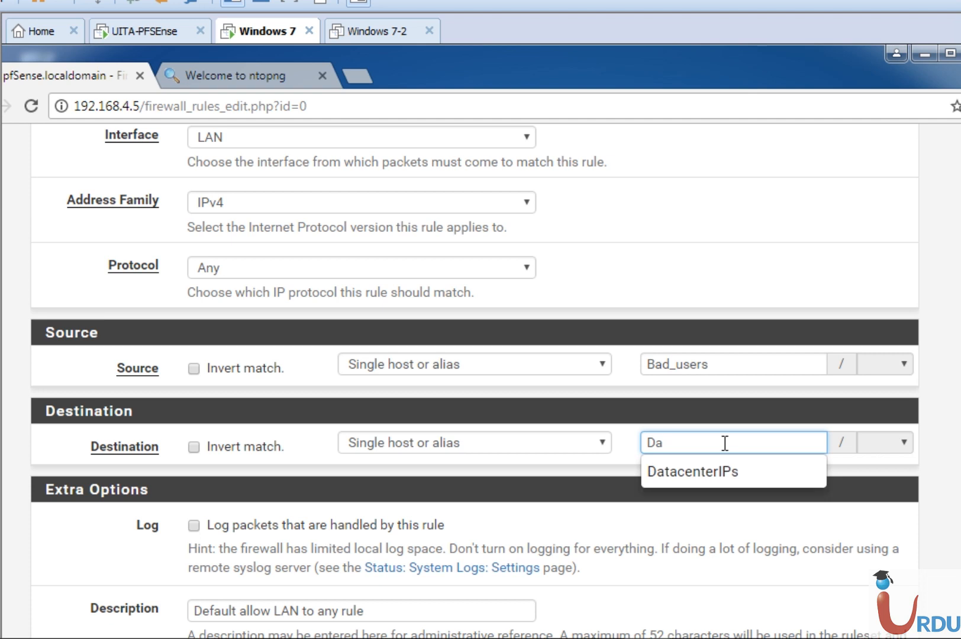
left_click(724, 474)
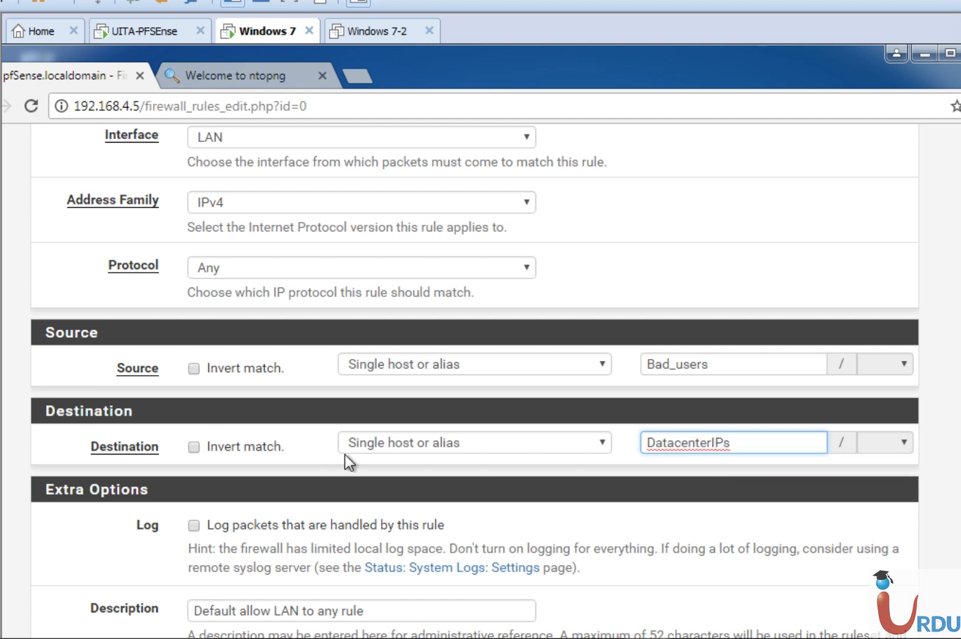
Examine the protocol and address family options along with the other settings of the LAN rule
left_click(411, 262)
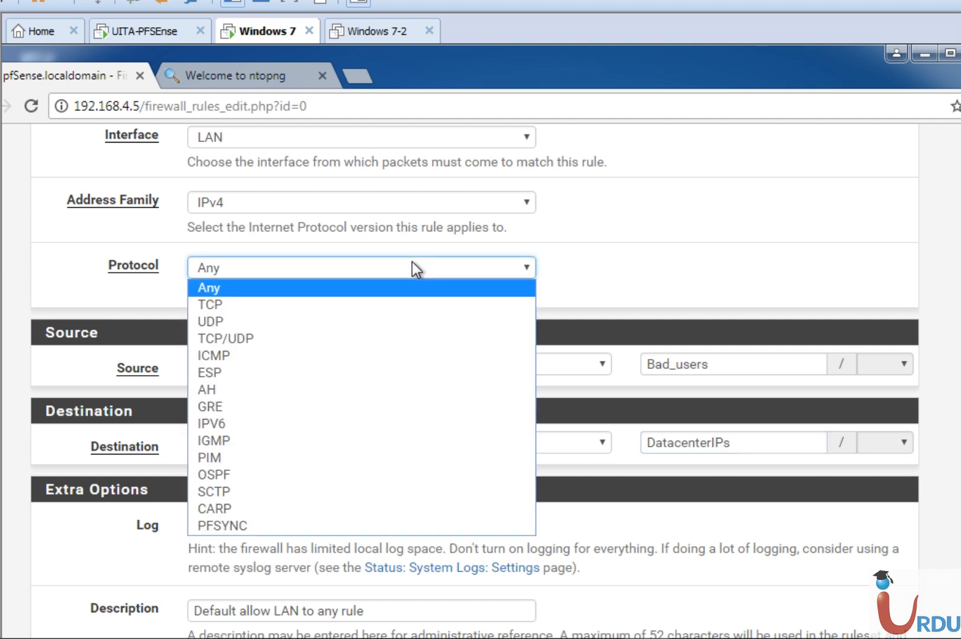
left_click(411, 263)
left_click(490, 203)
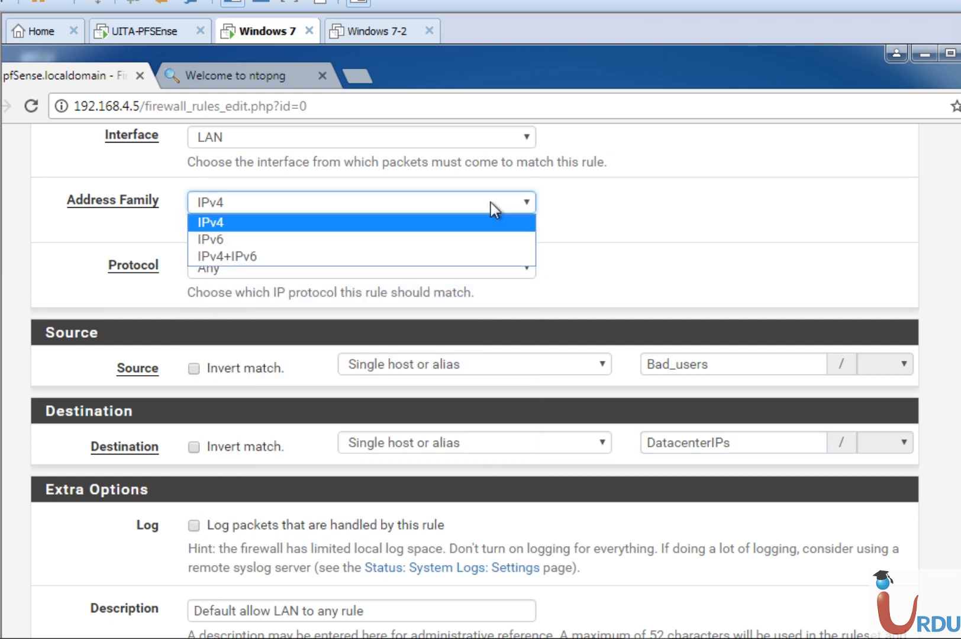
left_click(490, 203)
left_click(429, 272)
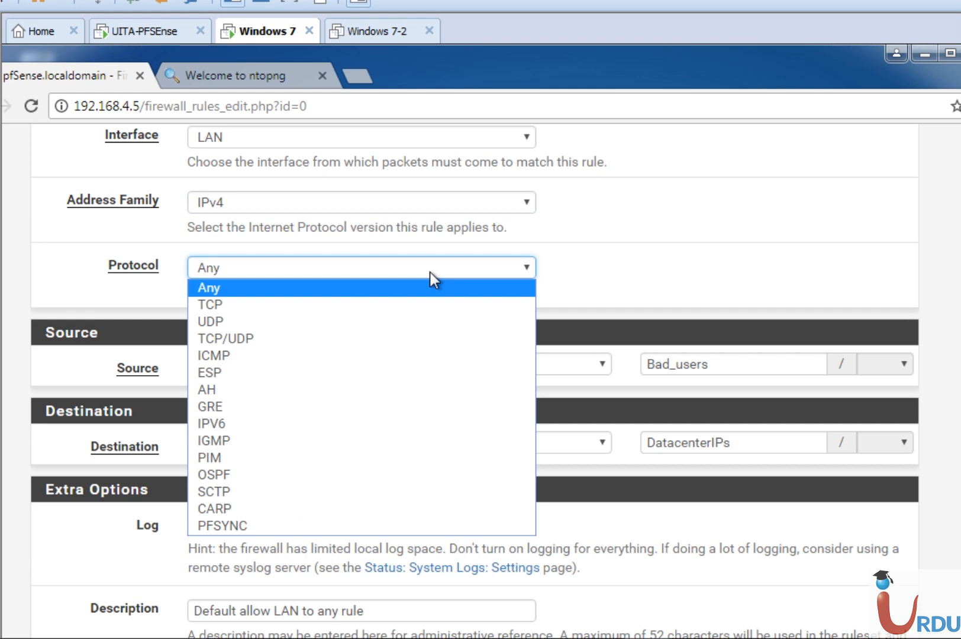
left_click(428, 274)
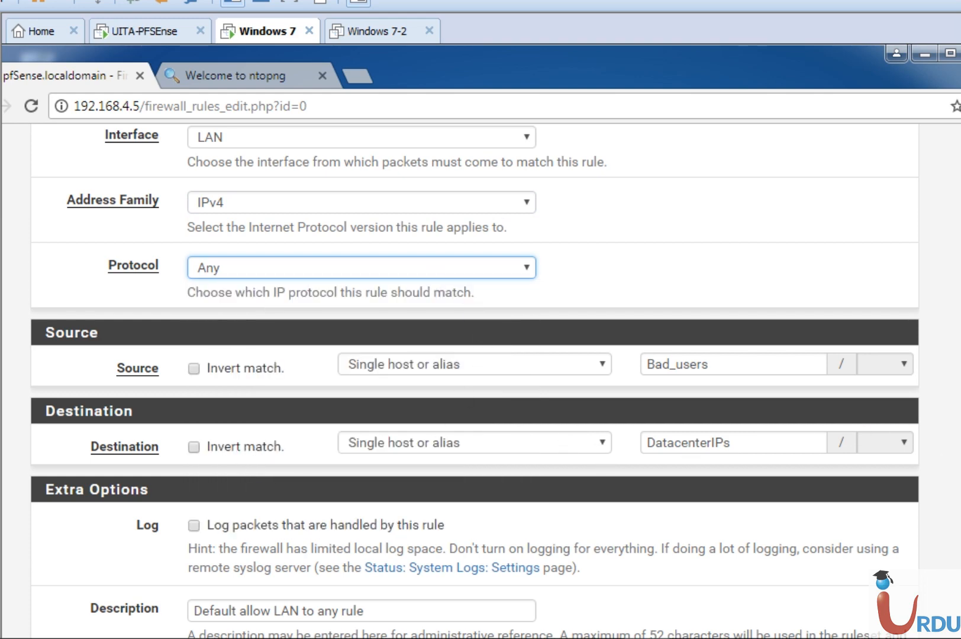
scroll(473, 379, "down", 2)
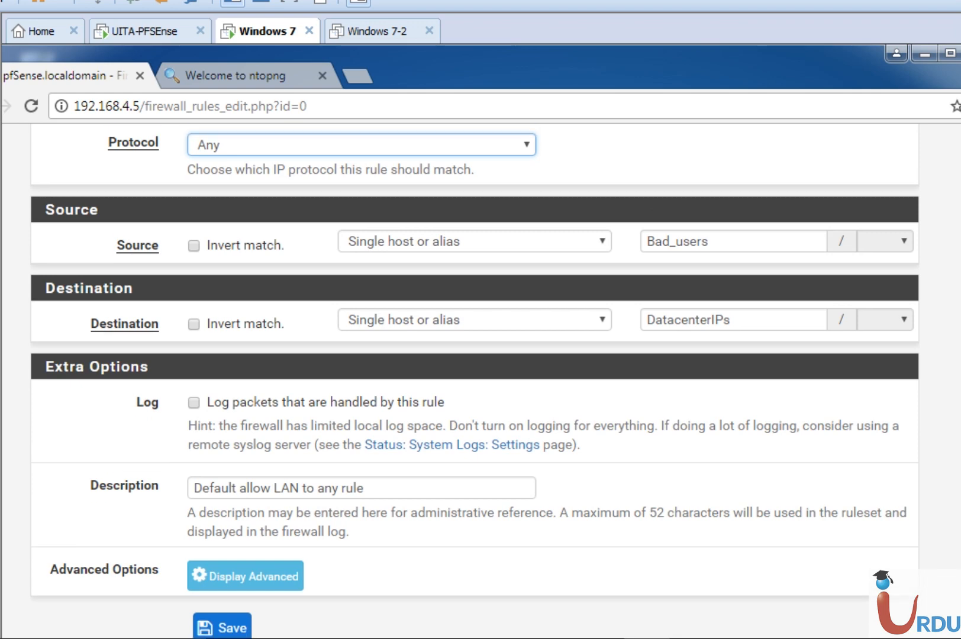
scroll(473, 379, "up", 5)
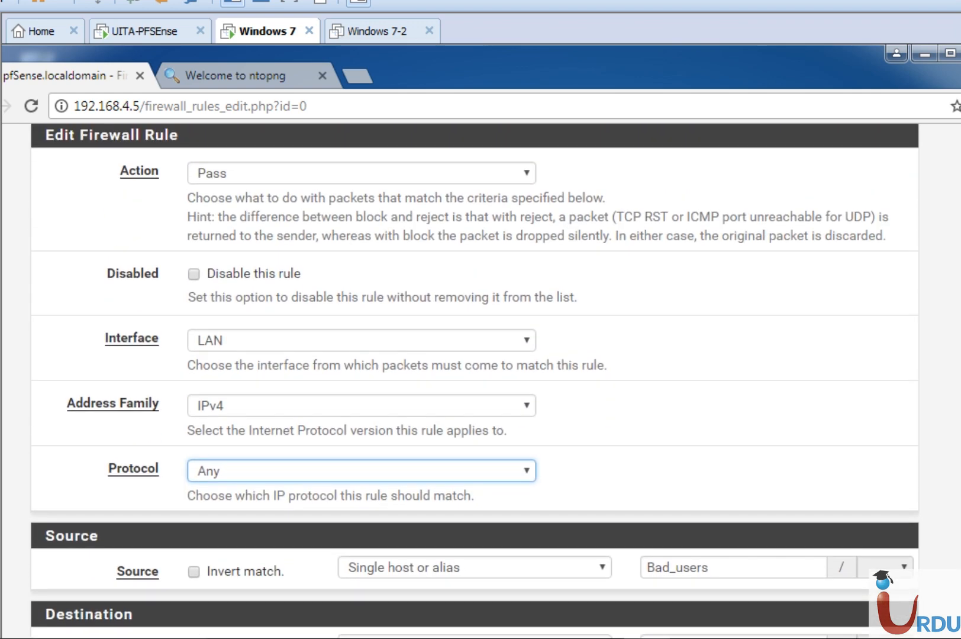
Set the rule's protocol to UDP and its destination port range to start from the custom AccesiblePorts alias
left_click(425, 472)
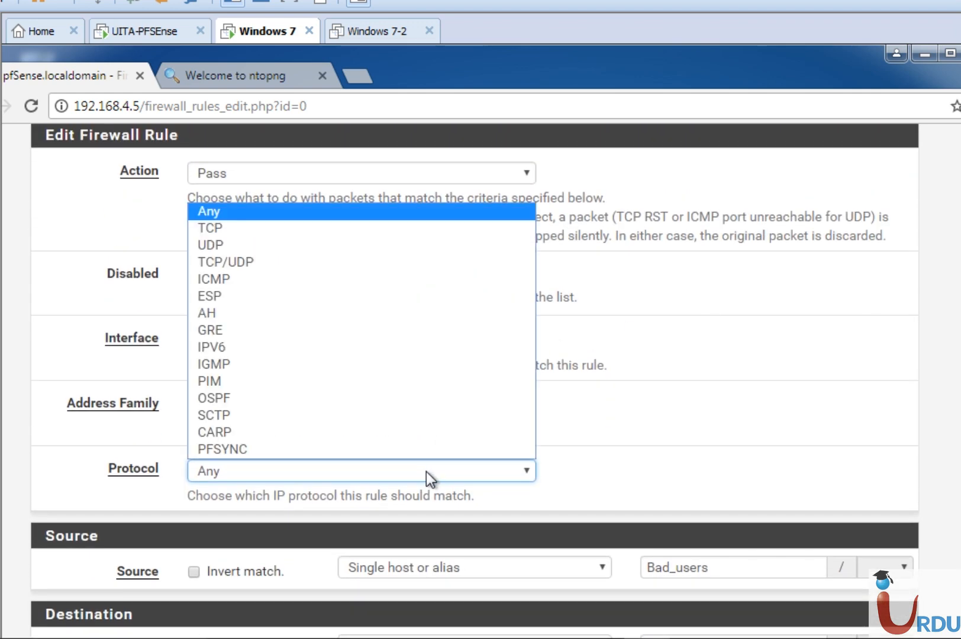
left_click(256, 245)
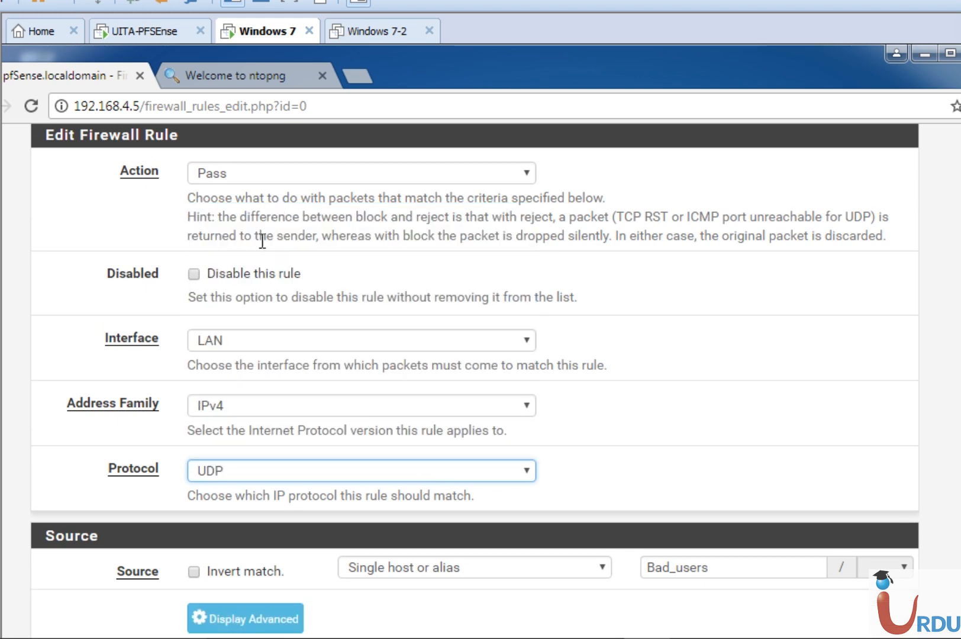
scroll(659, 525, "down", 5)
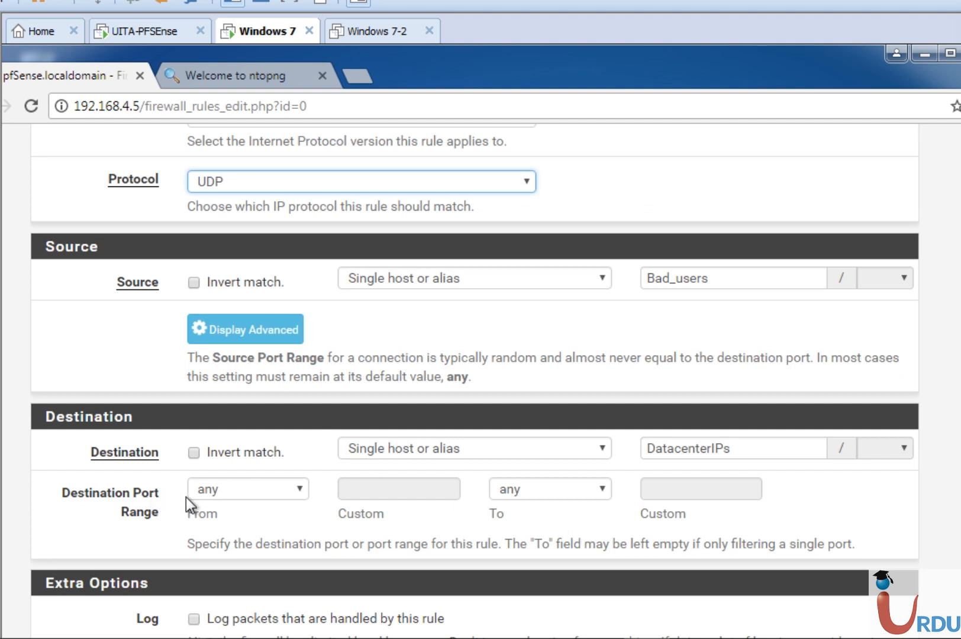
left_click(269, 493)
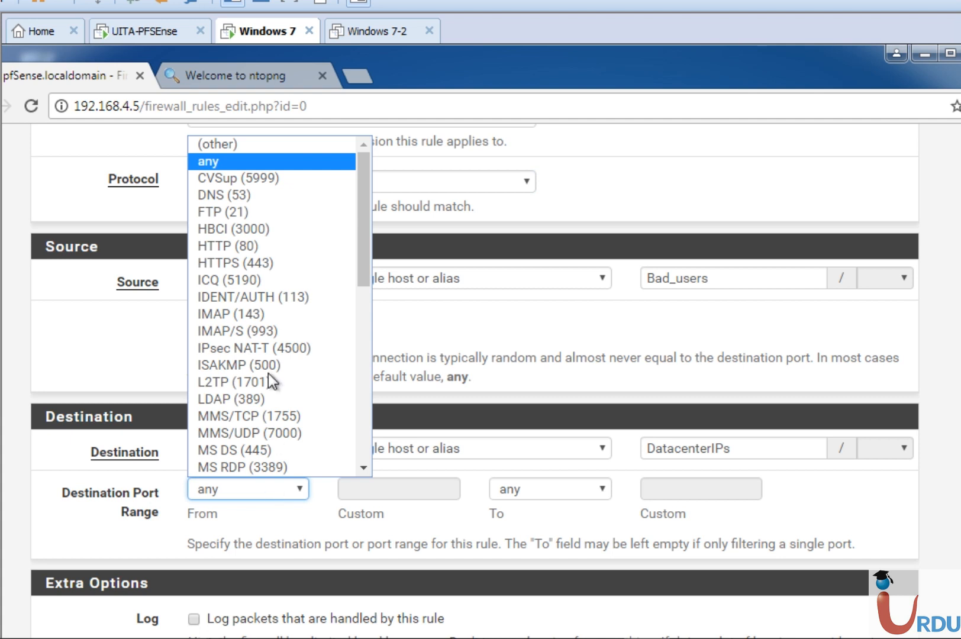
left_click(222, 144)
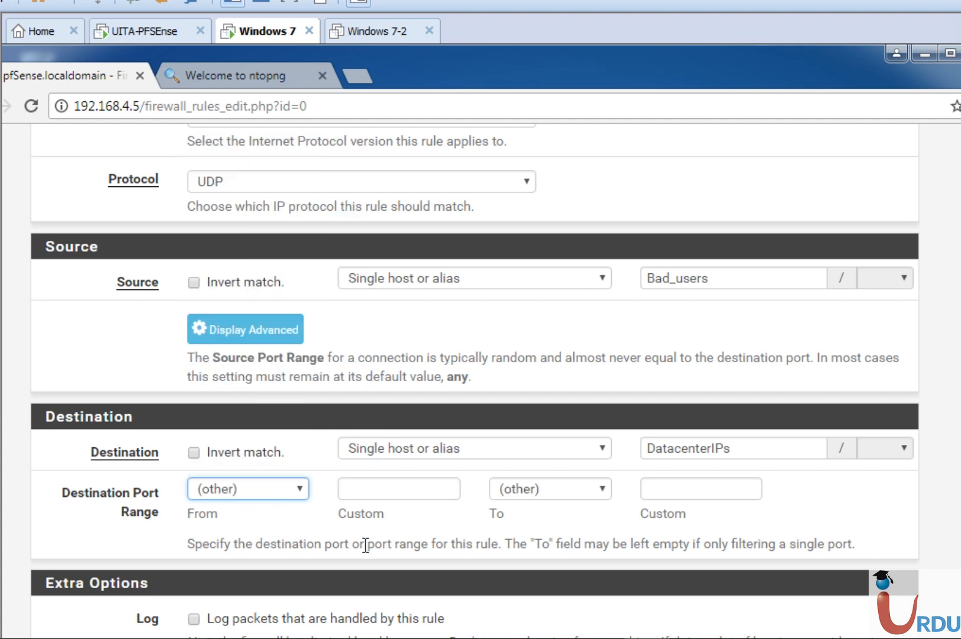
left_click(366, 489)
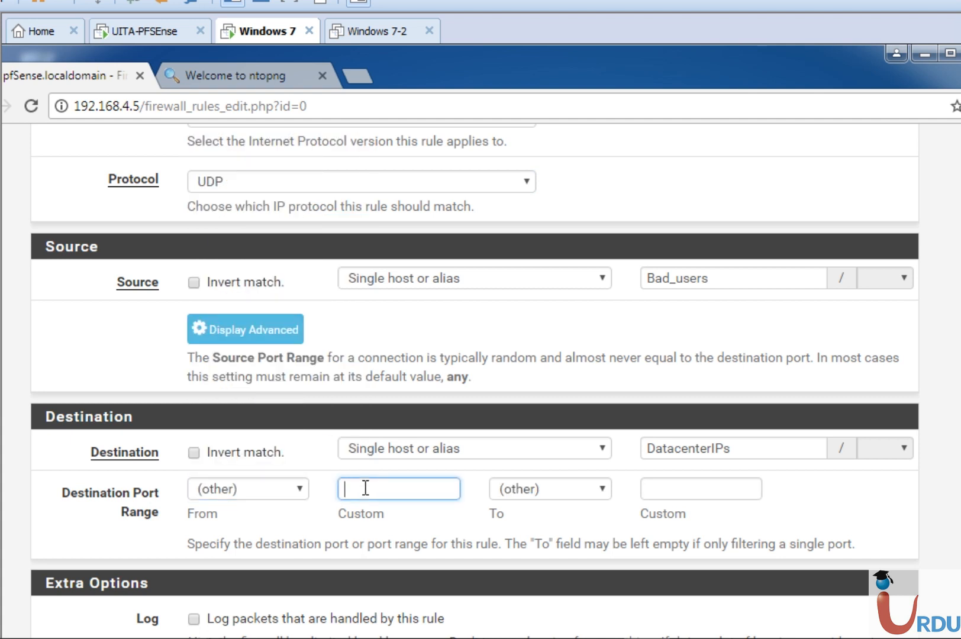
type("A")
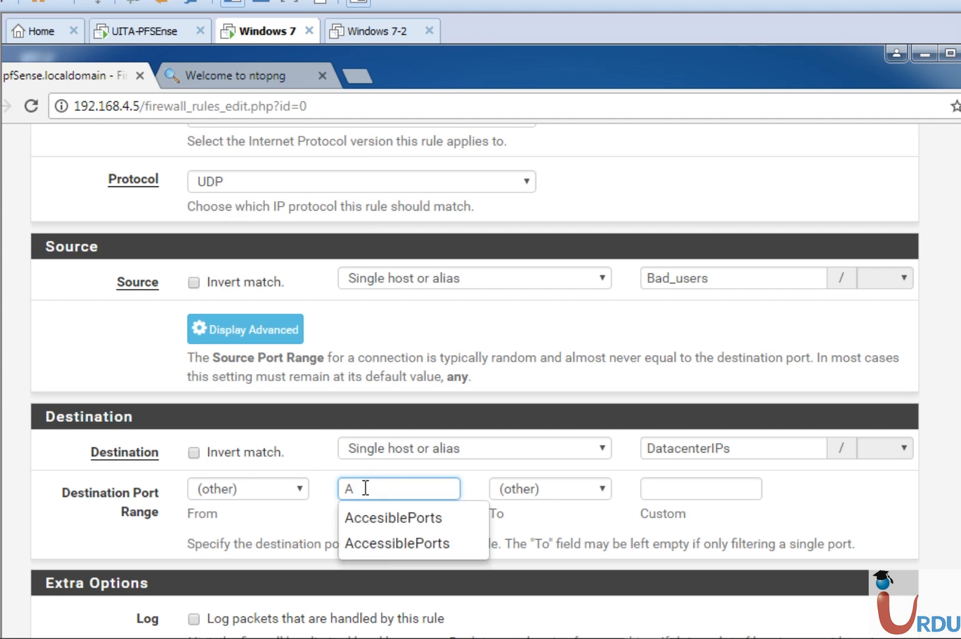
left_click(378, 519)
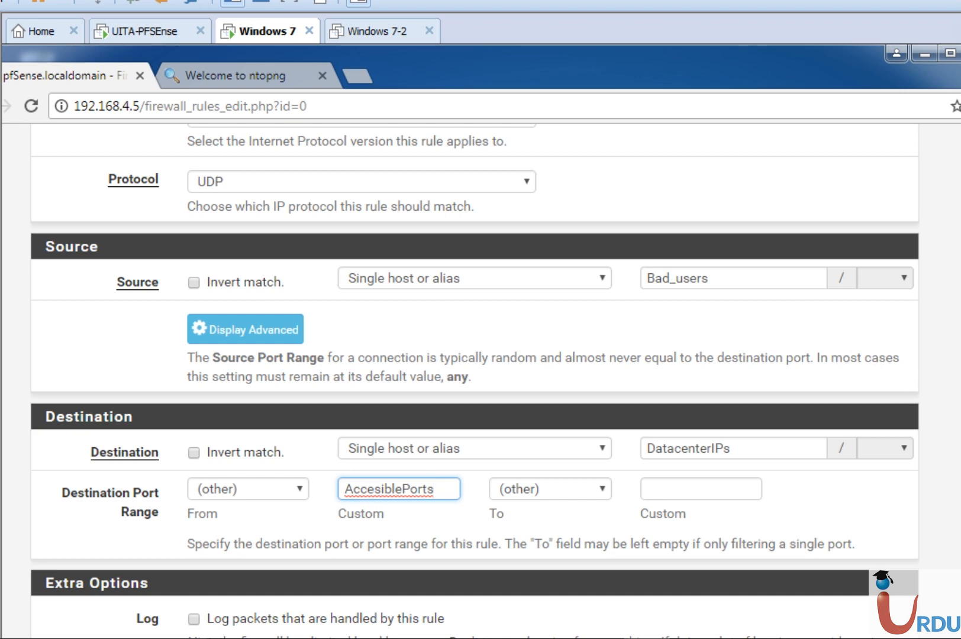
Check the available rule actions, keep Pass, and save the LAN rule
scroll(473, 379, "up", 7)
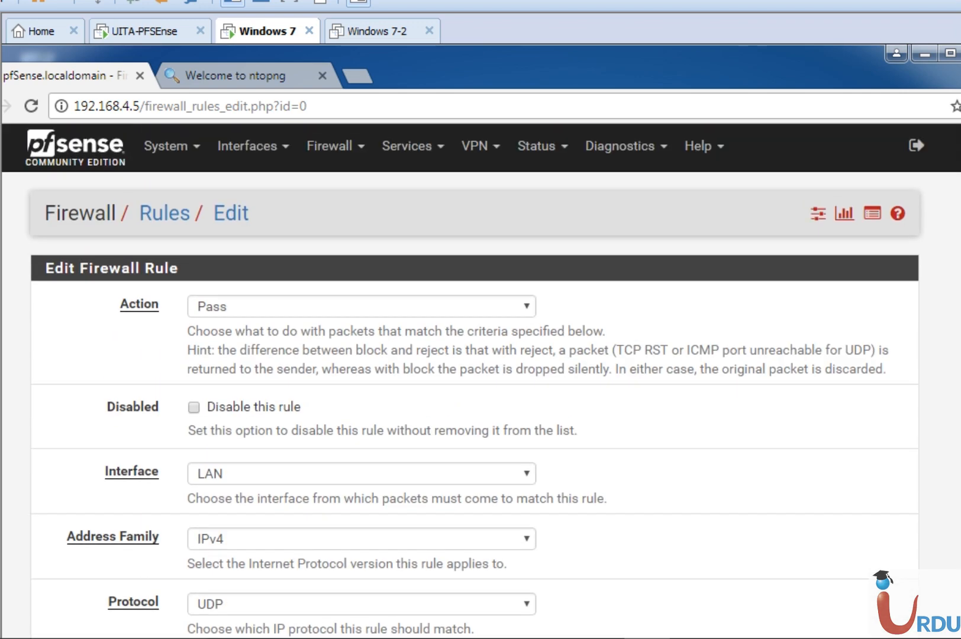
left_click(312, 304)
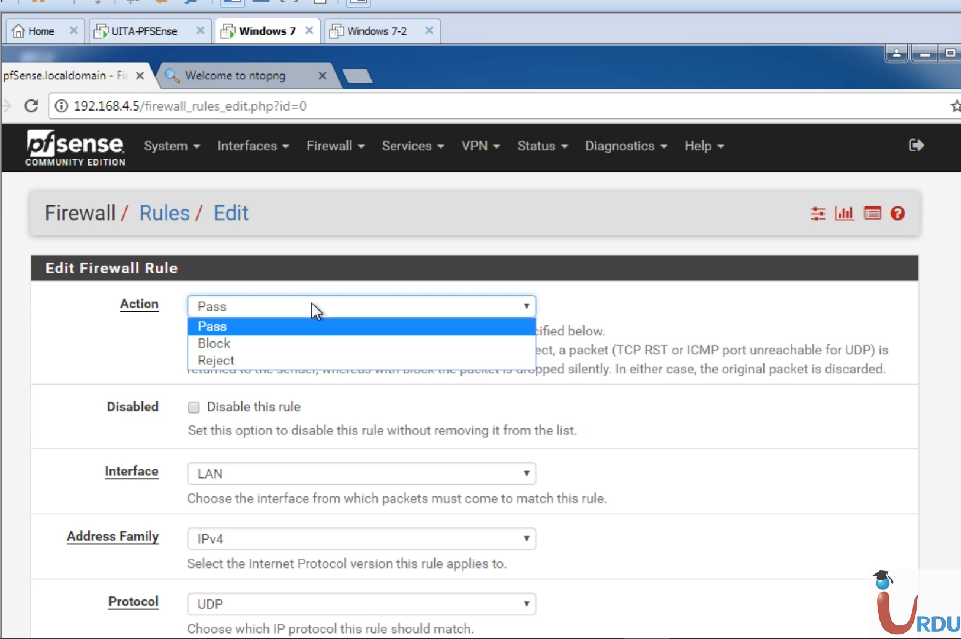
left_click(312, 304)
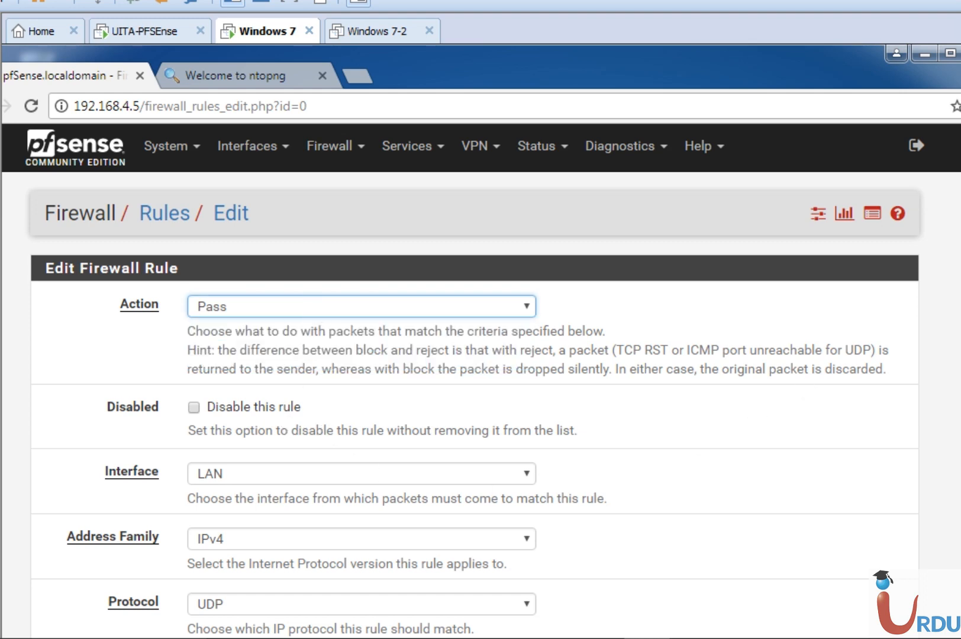
scroll(474, 378, "down", 6)
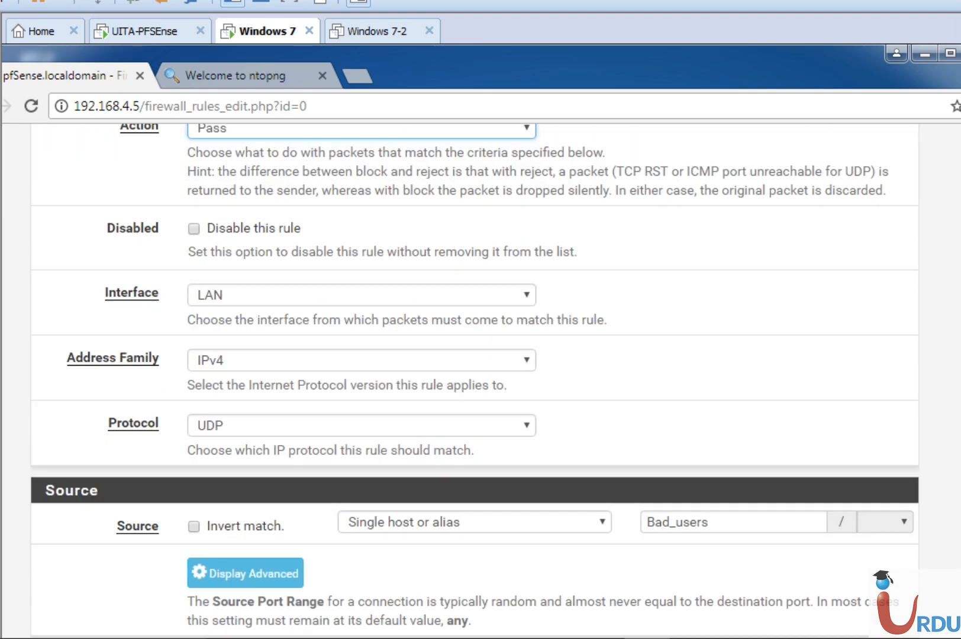
scroll(473, 379, "down", 1)
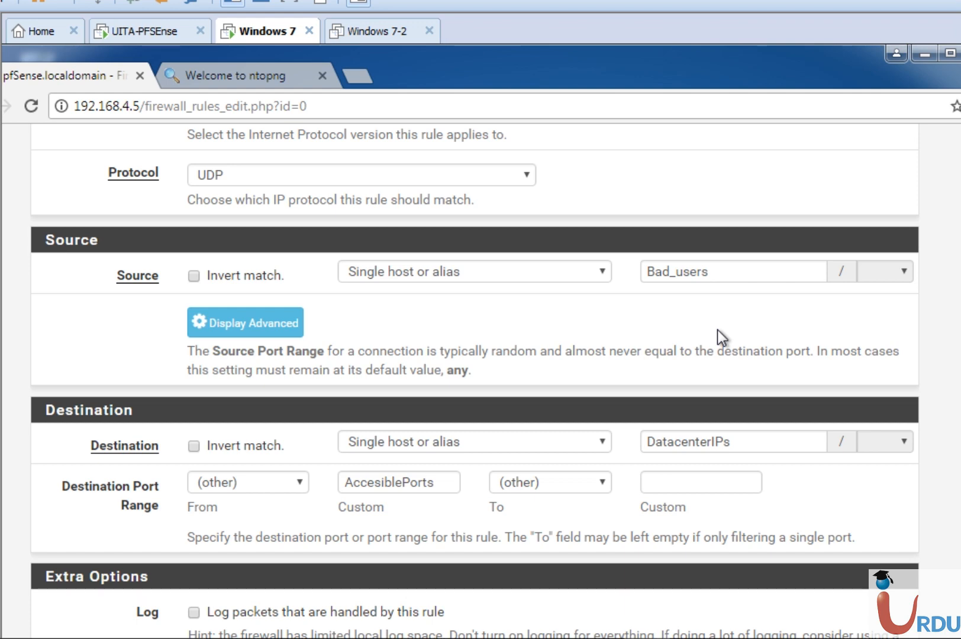
scroll(474, 379, "down", 4)
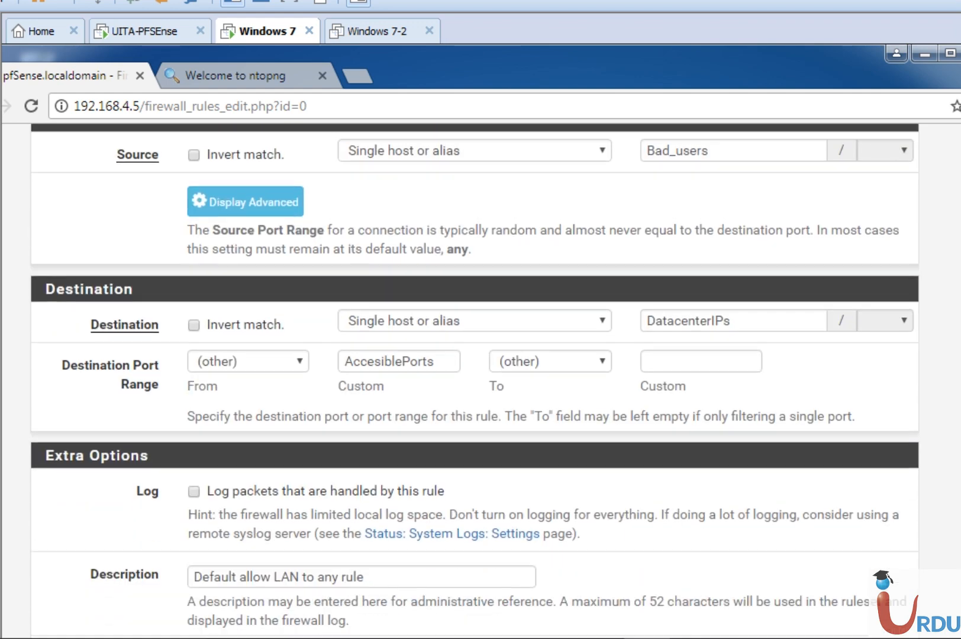
left_click(240, 619)
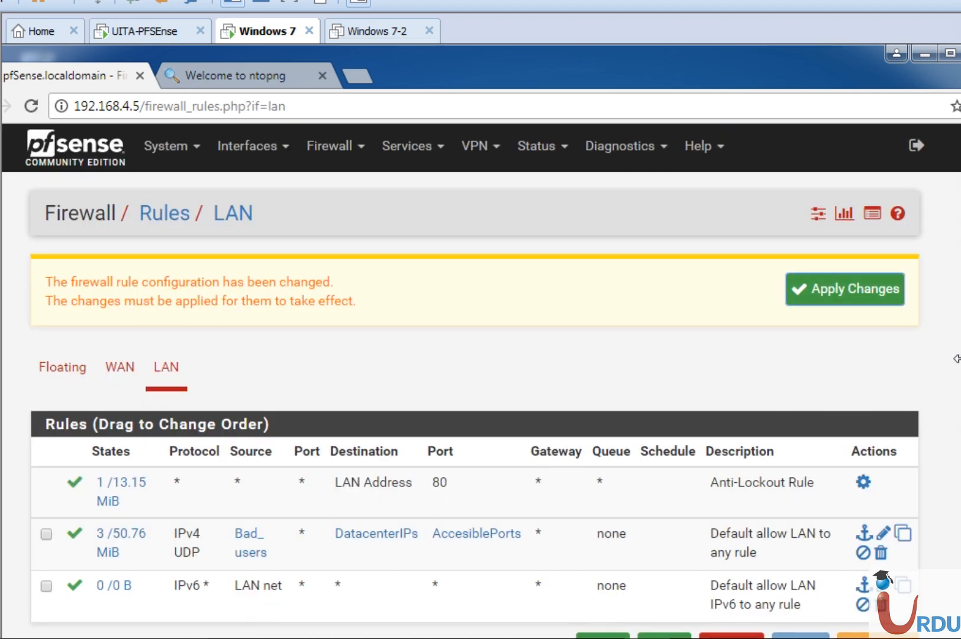
Examine the source, destination and port aliases of the IPv4 UDP rule in the LAN rules list
scroll(481, 379, "down", 2)
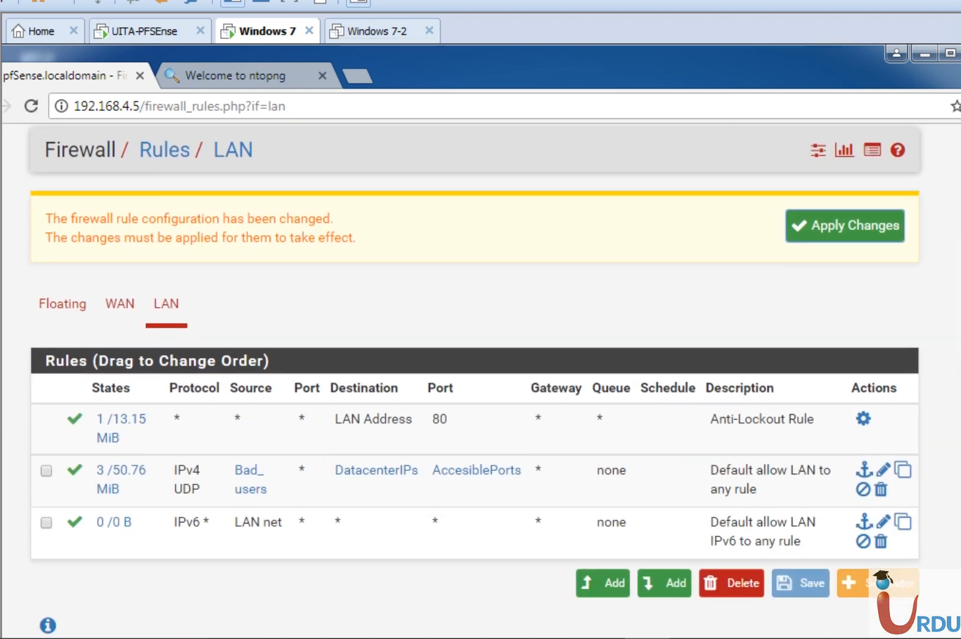
mouse_move(248, 481)
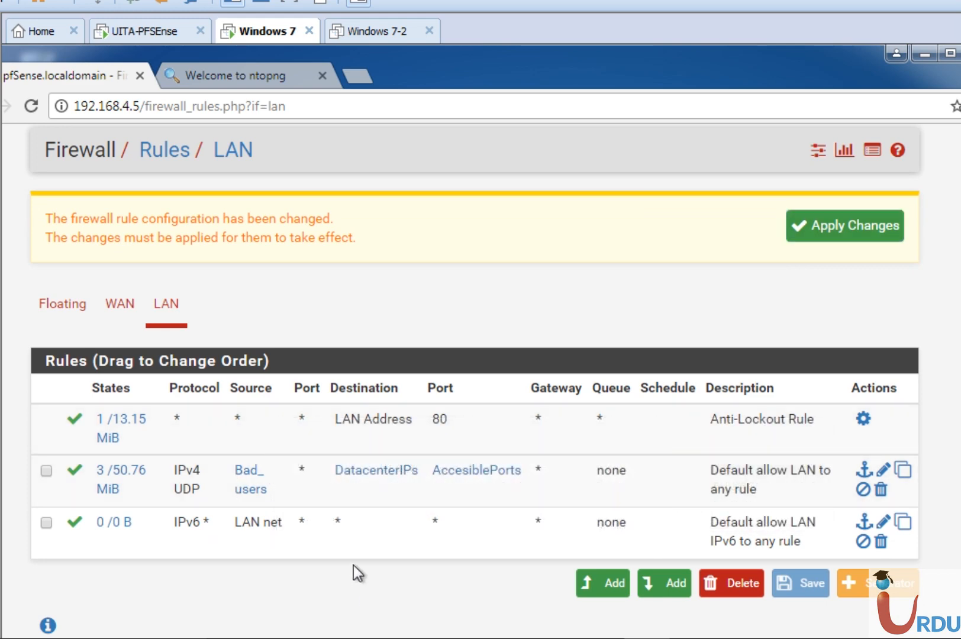
mouse_move(254, 473)
mouse_move(391, 473)
mouse_move(486, 474)
scroll(481, 381, "up", 2)
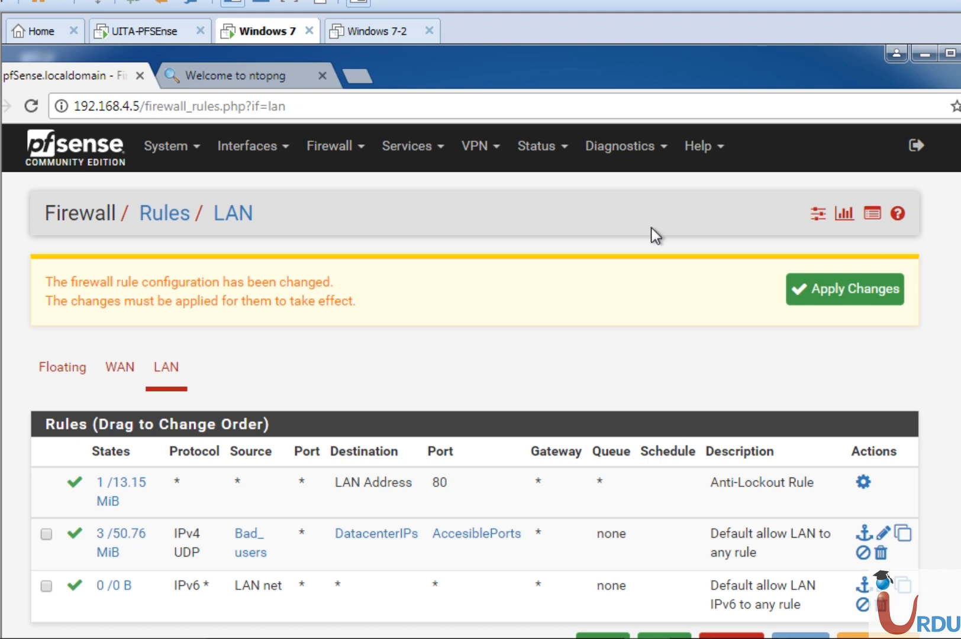
Return to the status dashboard and look over its system information and traffic graphs
left_click(68, 157)
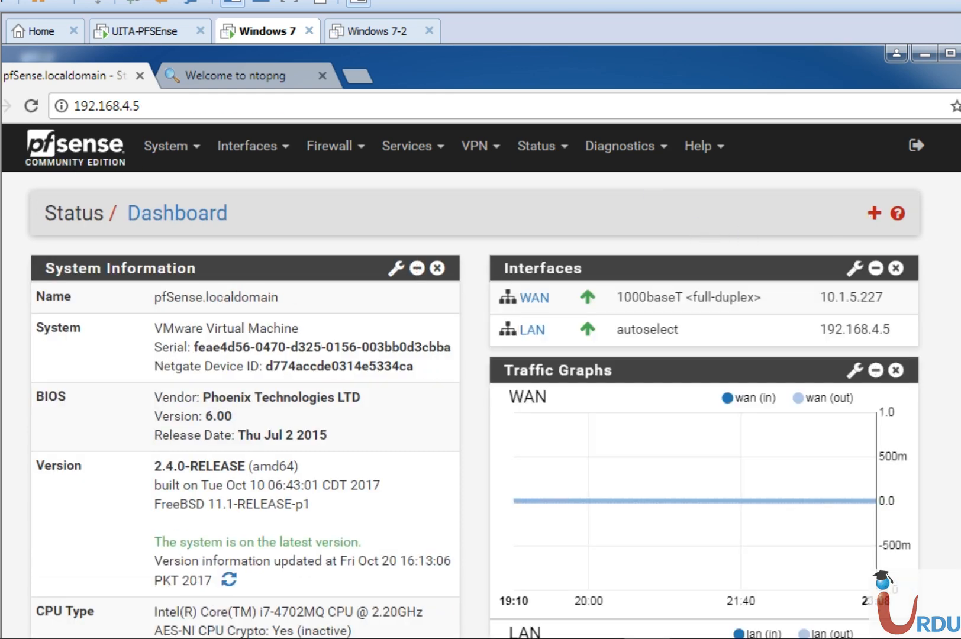
scroll(480, 378, "down", 3)
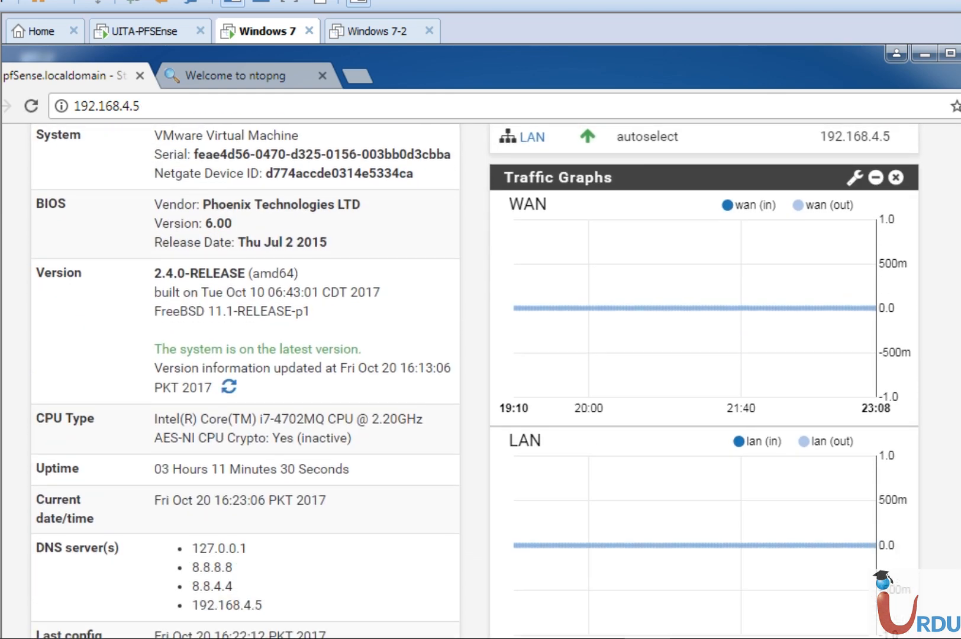